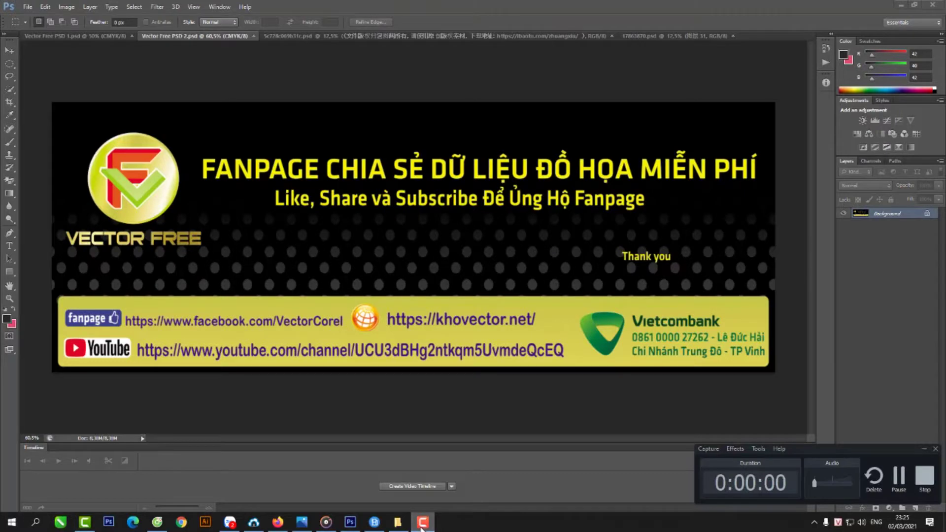
# Bring the Photoshop window showing the Vector Free PSD 2.psd banner to the front
pyautogui.click(422, 524)
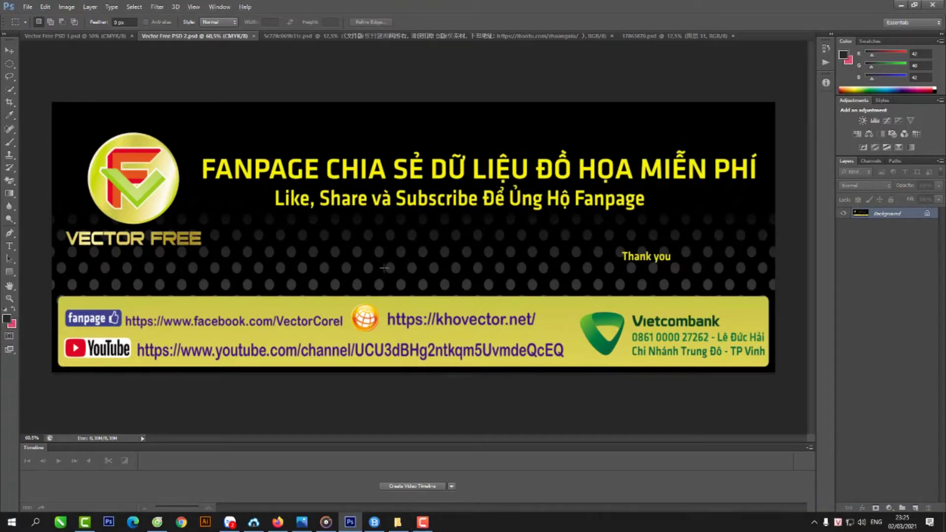
# Make the gold deer wallpaper with pink mountains the active document
pyautogui.scroll(1, 384, 266)
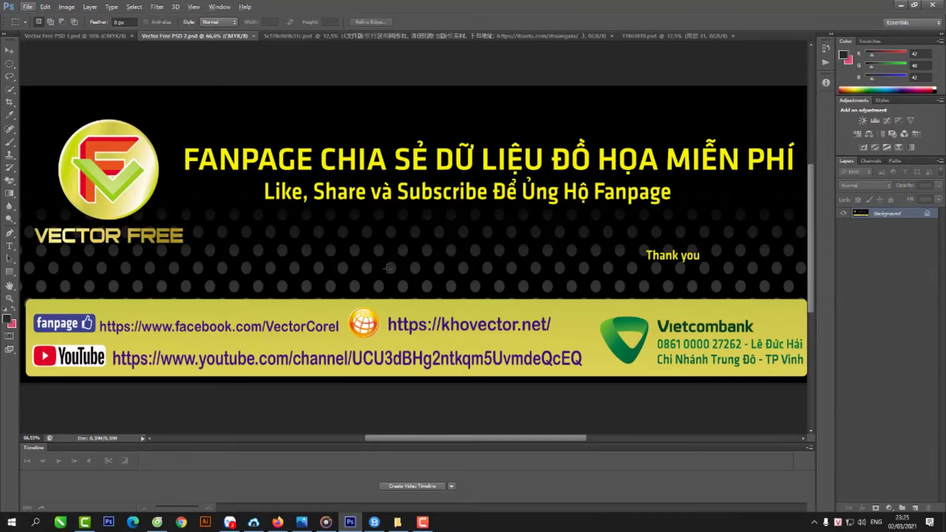
pyautogui.click(430, 36)
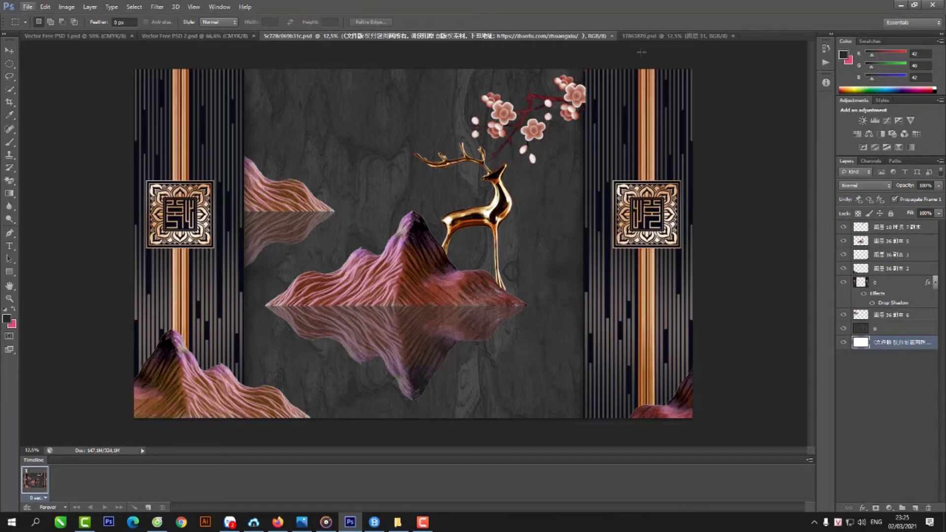
# Zoom in and out around the gold deer artwork to inspect its details
pyautogui.click(675, 36)
pyautogui.scroll(1, 523, 163)
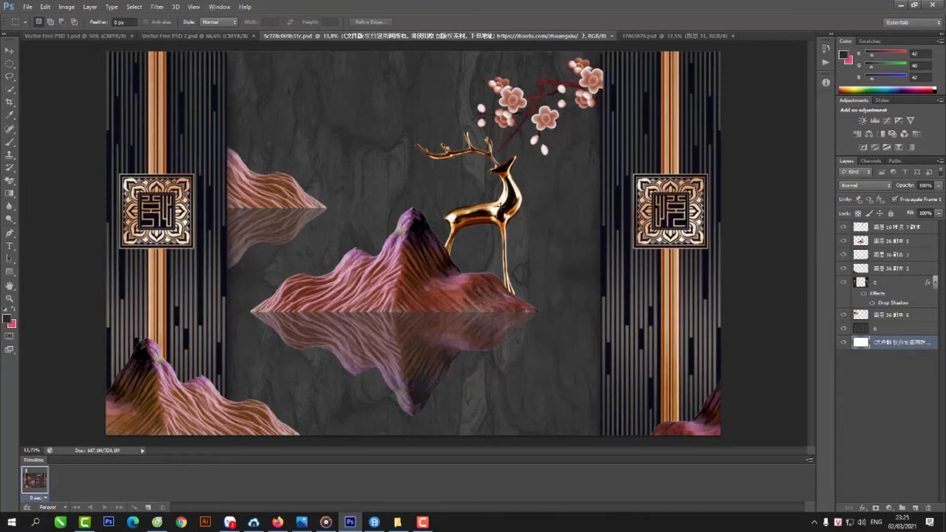
pyautogui.scroll(3, 523, 163)
pyautogui.scroll(2, 524, 163)
pyautogui.scroll(1, 523, 163)
pyautogui.scroll(1, 523, 163)
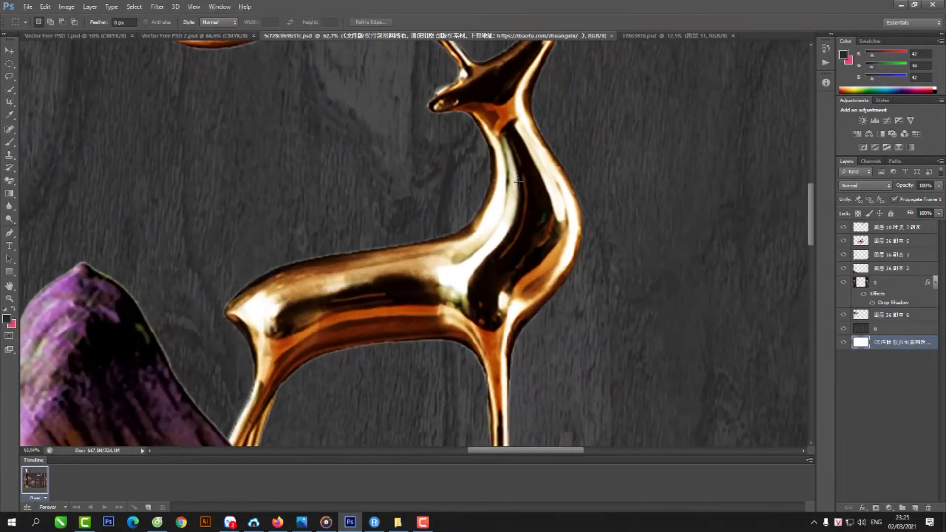
pyautogui.scroll(-3, 512, 178)
pyautogui.scroll(-2, 503, 193)
pyautogui.scroll(-1, 504, 193)
pyautogui.scroll(2, 702, 225)
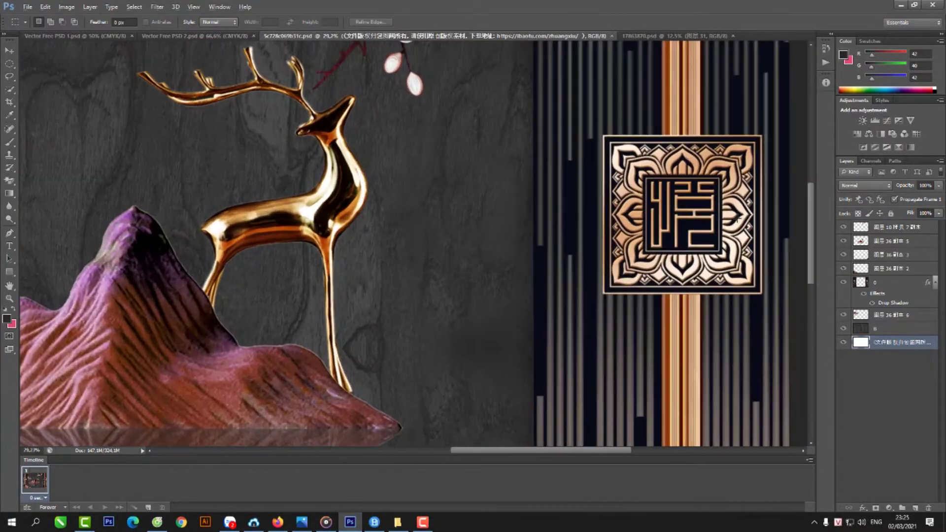
pyautogui.scroll(2, 703, 224)
pyautogui.scroll(2, 703, 225)
pyautogui.scroll(-1, 703, 224)
pyautogui.scroll(-2, 680, 217)
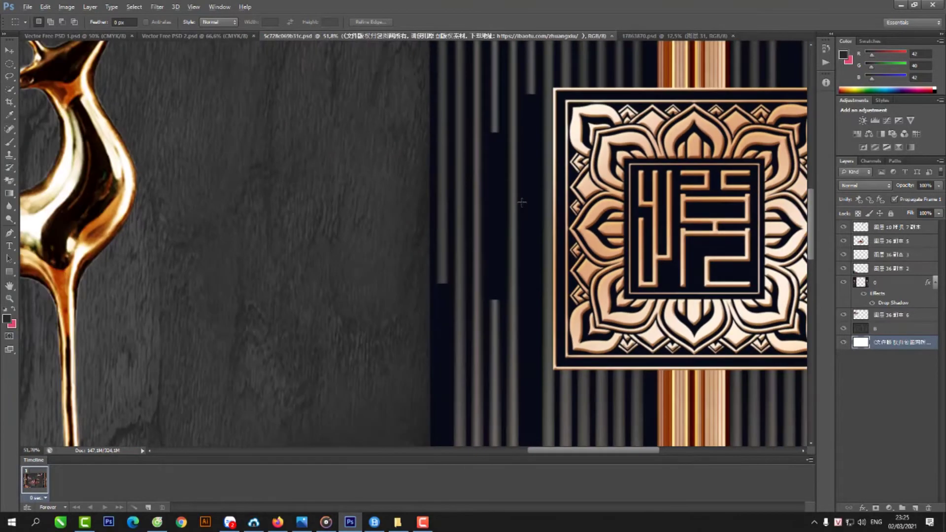
pyautogui.scroll(-2, 616, 207)
pyautogui.scroll(-1, 508, 205)
pyautogui.scroll(2, 463, 128)
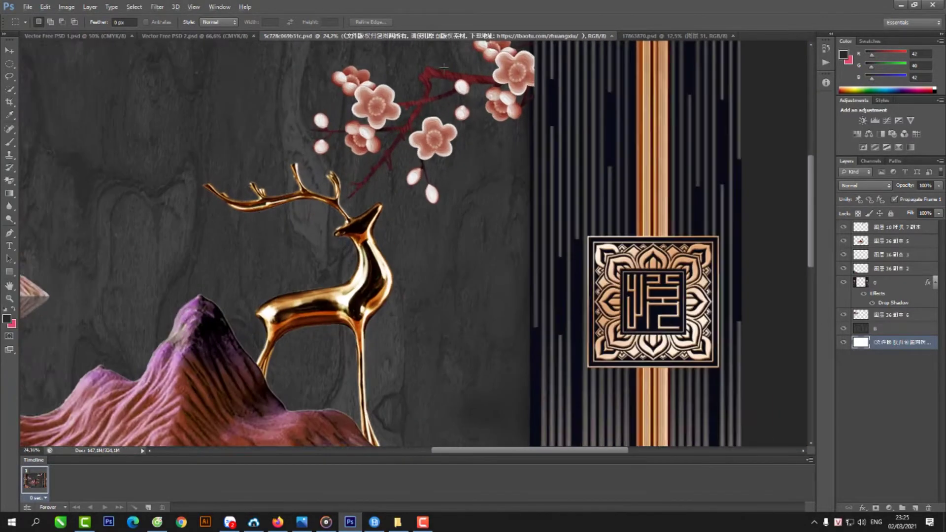
pyautogui.scroll(2, 448, 106)
pyautogui.scroll(2, 443, 98)
pyautogui.scroll(1, 268, 120)
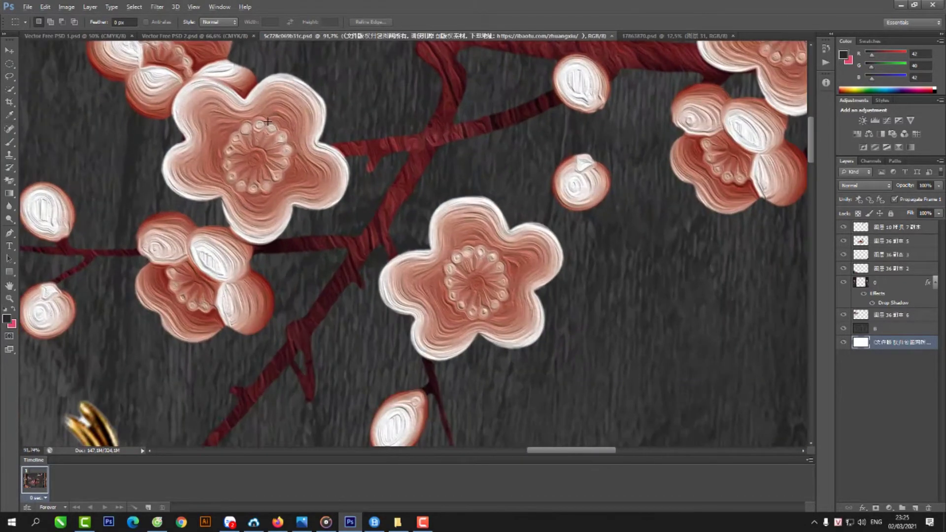
pyautogui.scroll(-2, 268, 123)
pyautogui.scroll(-2, 264, 149)
pyautogui.scroll(-2, 263, 149)
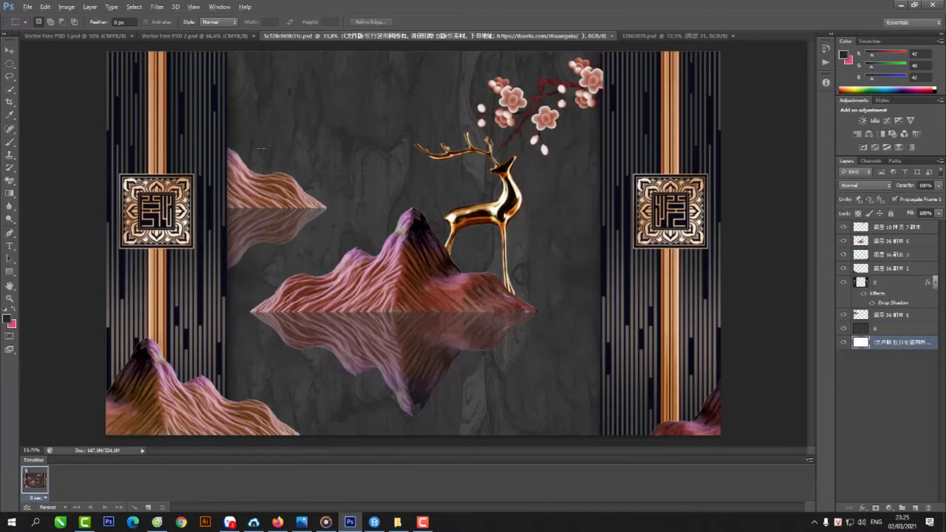
pyautogui.scroll(2, 153, 214)
pyautogui.scroll(2, 156, 214)
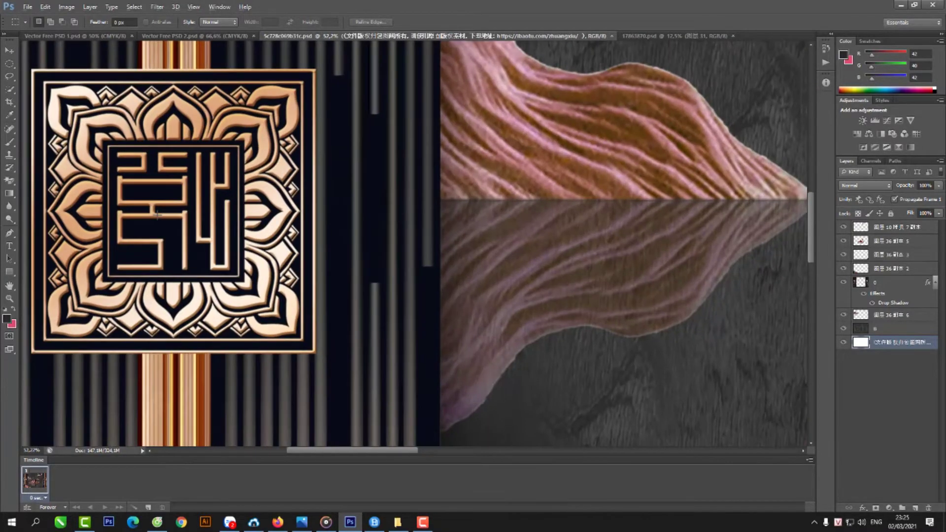
pyautogui.scroll(-3, 157, 214)
pyautogui.scroll(-2, 156, 215)
pyautogui.scroll(-1, 334, 337)
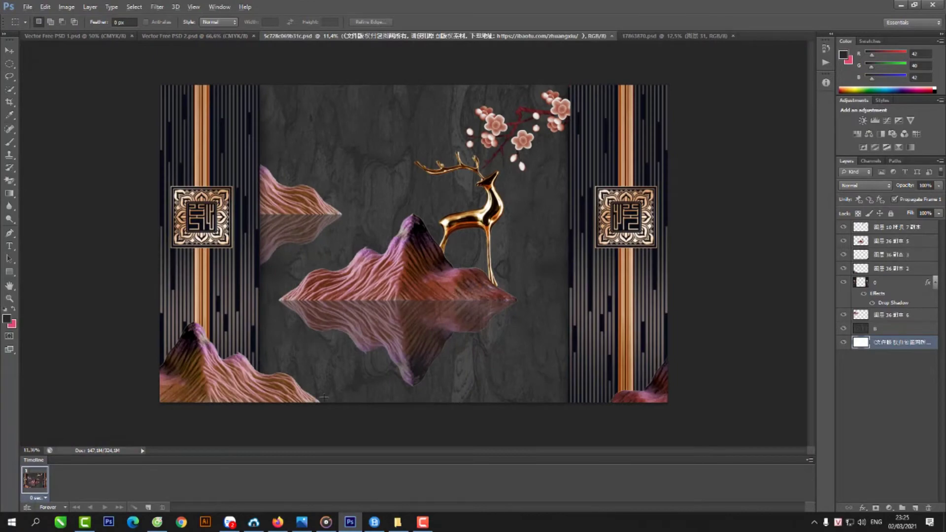
pyautogui.scroll(1, 324, 397)
pyautogui.scroll(1, 281, 405)
pyautogui.scroll(1, 233, 410)
pyautogui.scroll(1, 230, 402)
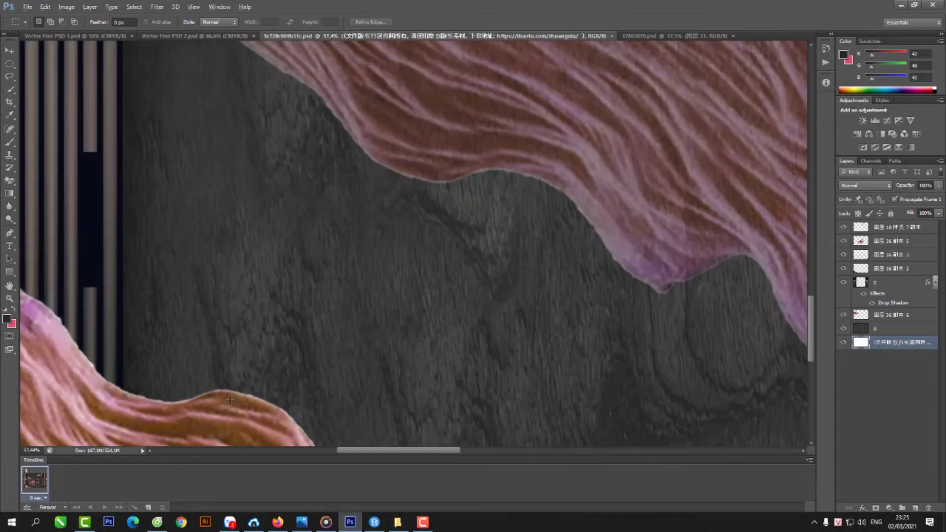
pyautogui.scroll(-2, 230, 400)
pyautogui.scroll(-2, 359, 303)
pyautogui.scroll(-1, 394, 286)
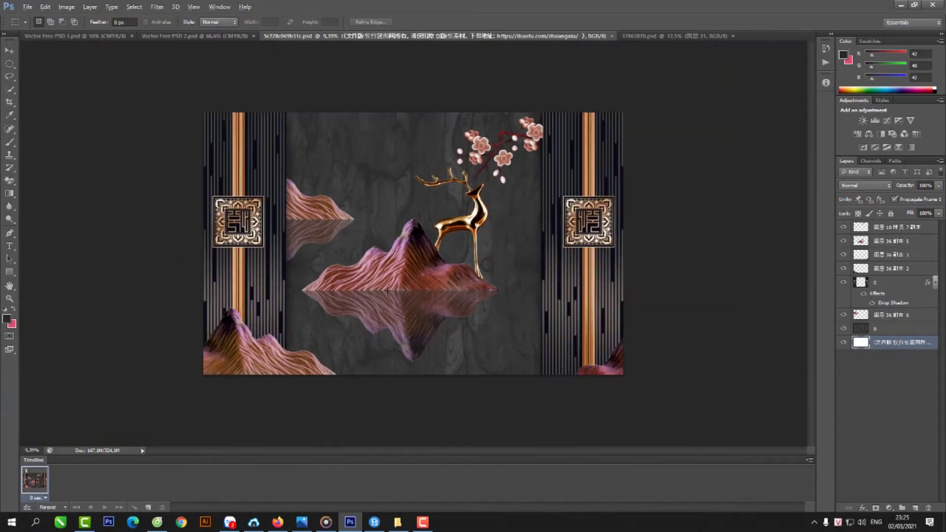
pyautogui.scroll(1, 404, 282)
pyautogui.scroll(1, 404, 282)
pyautogui.press('alt')
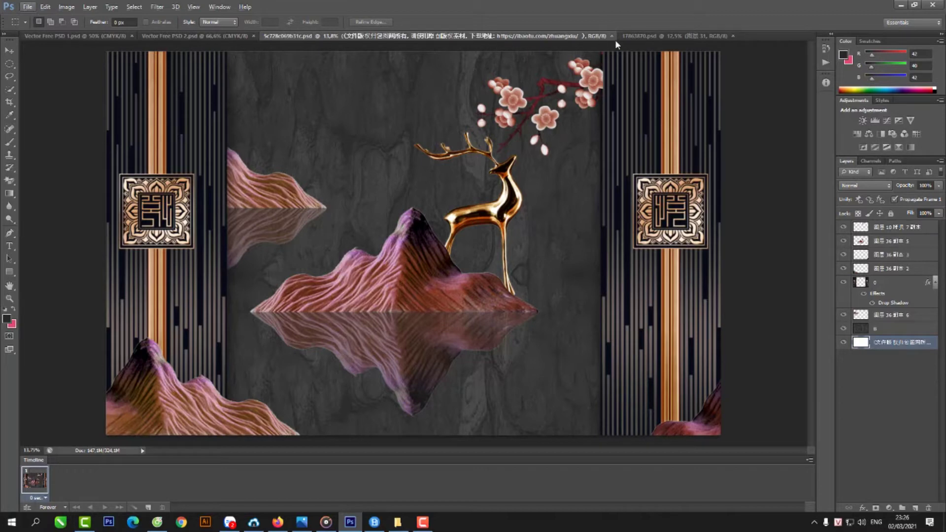
pyautogui.click(638, 37)
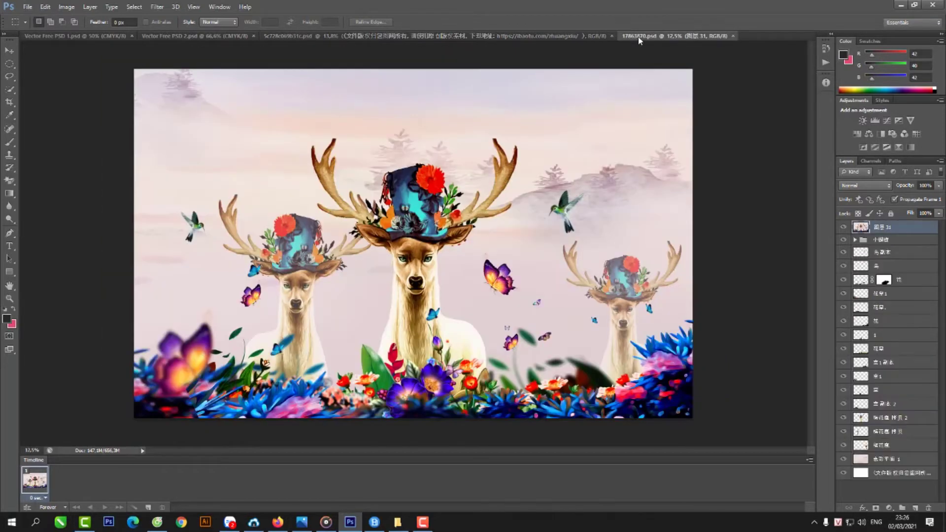
pyautogui.moveTo(200, 404); pyautogui.dragTo(360, 434)
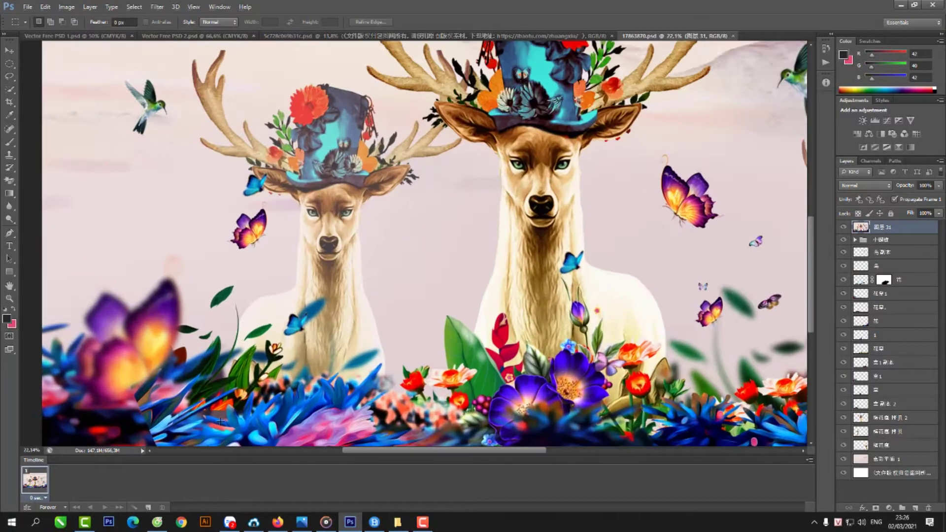
pyautogui.scroll(-1, 361, 434)
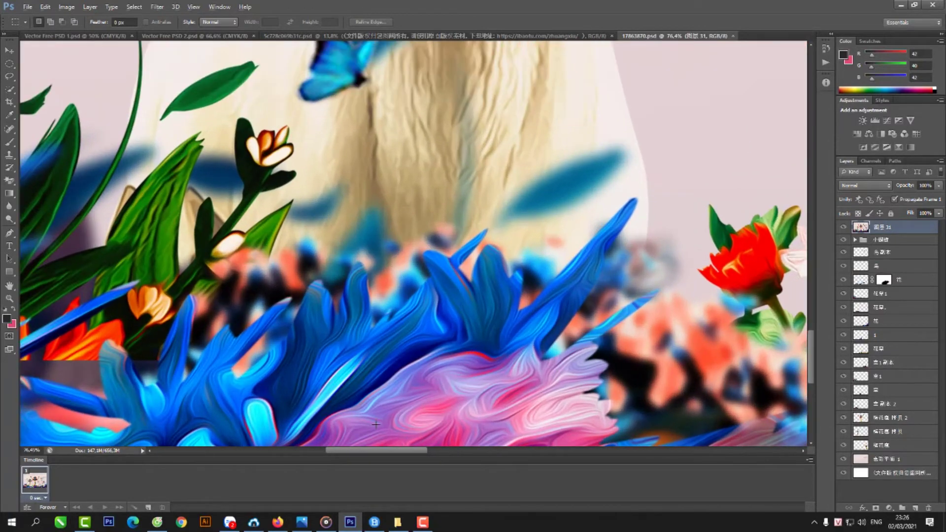
pyautogui.scroll(2, 375, 424)
pyautogui.scroll(-2, 419, 414)
pyautogui.scroll(-1, 456, 398)
pyautogui.scroll(-1, 456, 398)
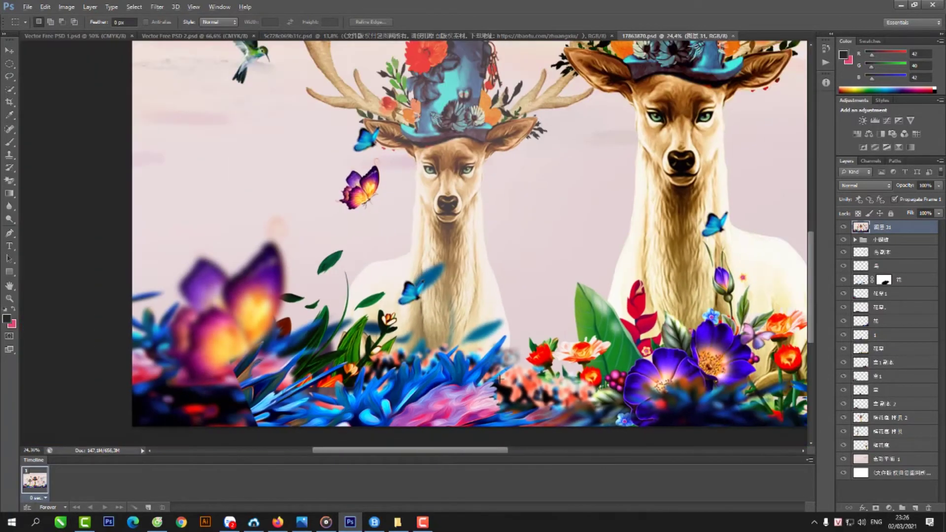
pyautogui.scroll(-1, 518, 320)
pyautogui.scroll(-1, 591, 247)
pyautogui.scroll(2, 702, 129)
pyautogui.scroll(2, 702, 129)
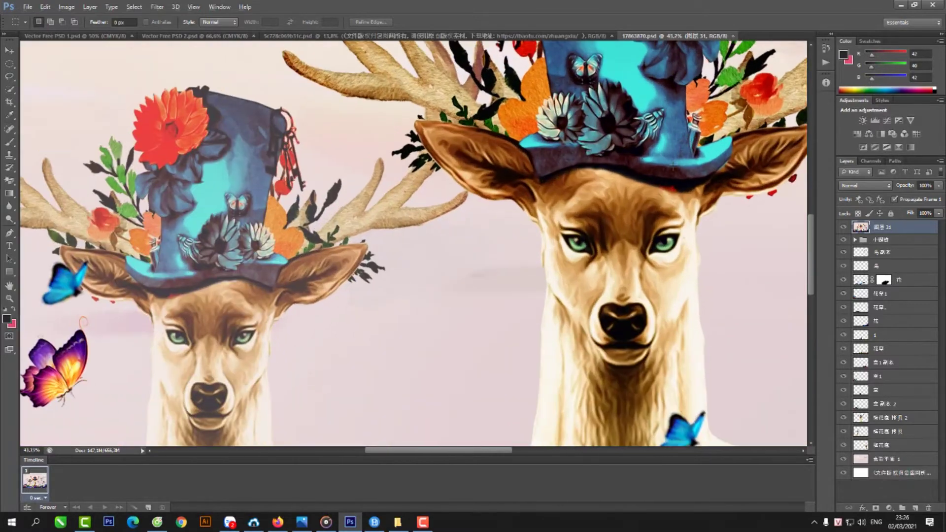
pyautogui.scroll(1, 680, 162)
pyautogui.scroll(2, 646, 219)
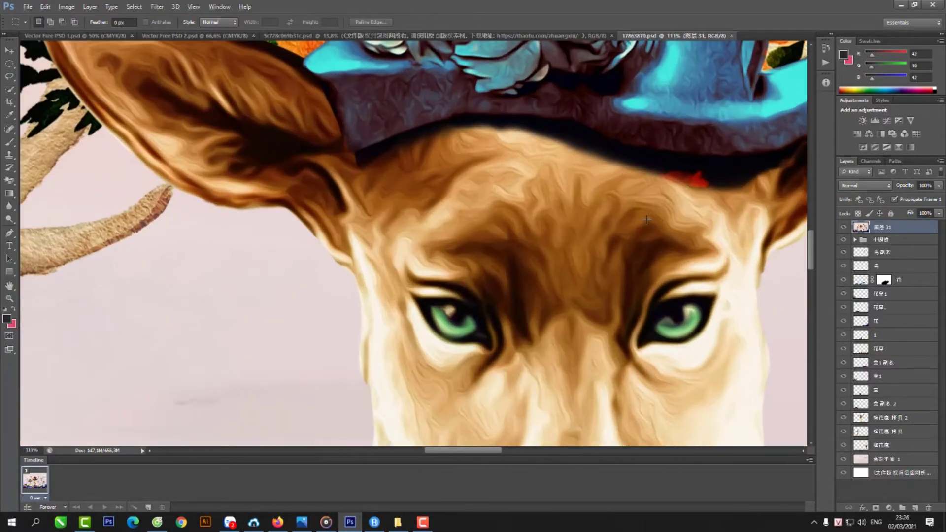
pyautogui.scroll(-3, 647, 219)
pyautogui.scroll(-1, 641, 212)
pyautogui.scroll(1, 625, 197)
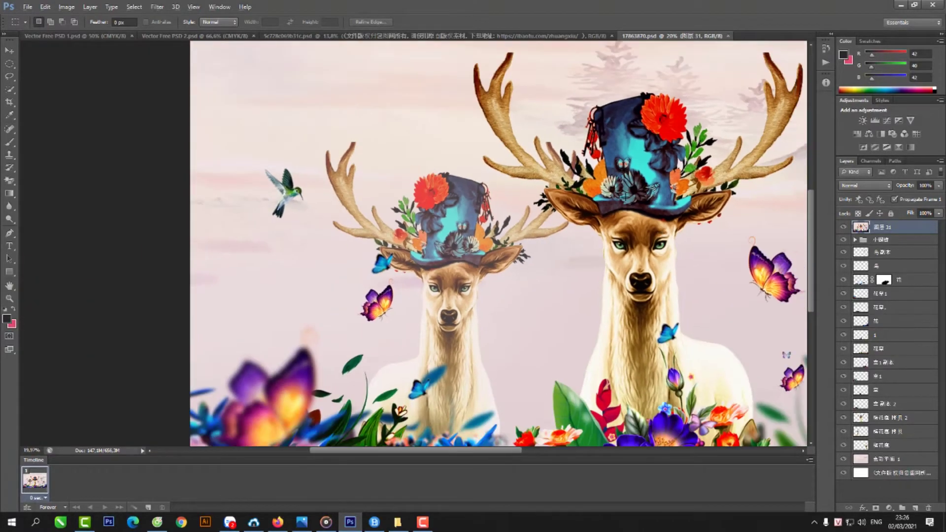
pyautogui.scroll(1, 503, 126)
pyautogui.scroll(1, 531, 148)
pyautogui.scroll(-1, 531, 148)
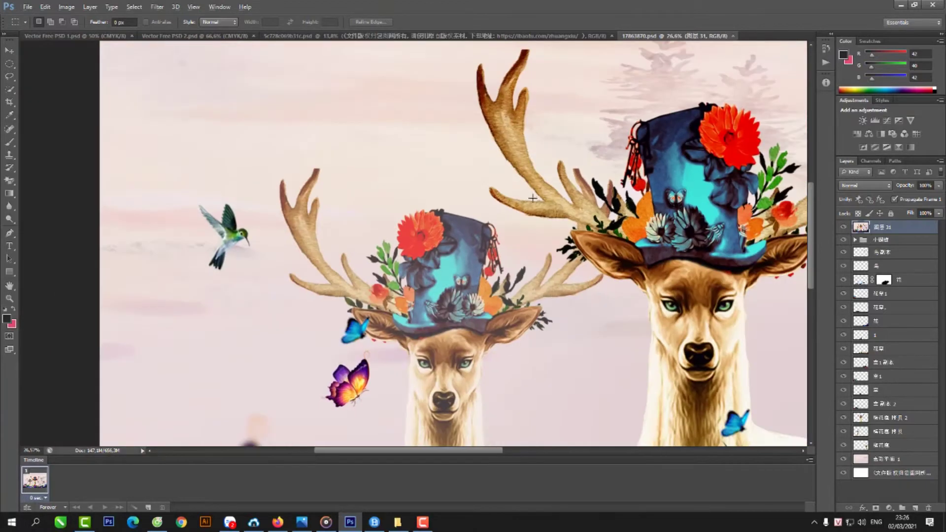
pyautogui.scroll(-1, 539, 200)
pyautogui.scroll(3, 647, 423)
pyautogui.scroll(2, 647, 424)
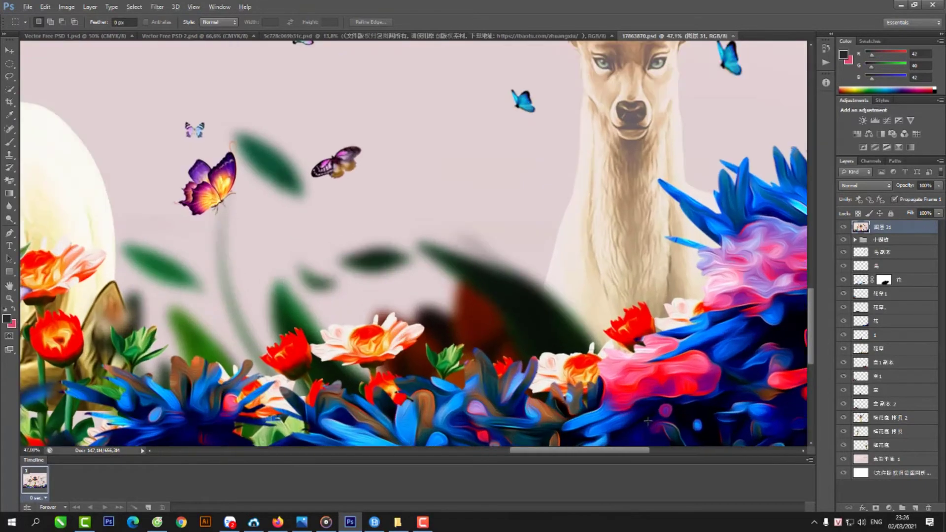
pyautogui.scroll(1, 648, 421)
pyautogui.scroll(1, 648, 417)
pyautogui.scroll(1, 650, 410)
pyautogui.scroll(-1, 649, 409)
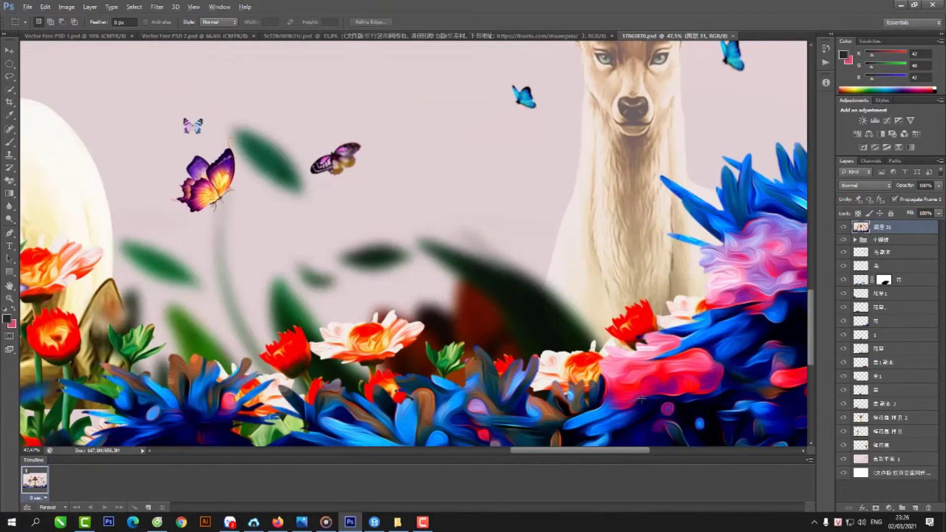
pyautogui.scroll(-1, 591, 394)
pyautogui.scroll(-2, 493, 365)
pyautogui.scroll(1, 482, 358)
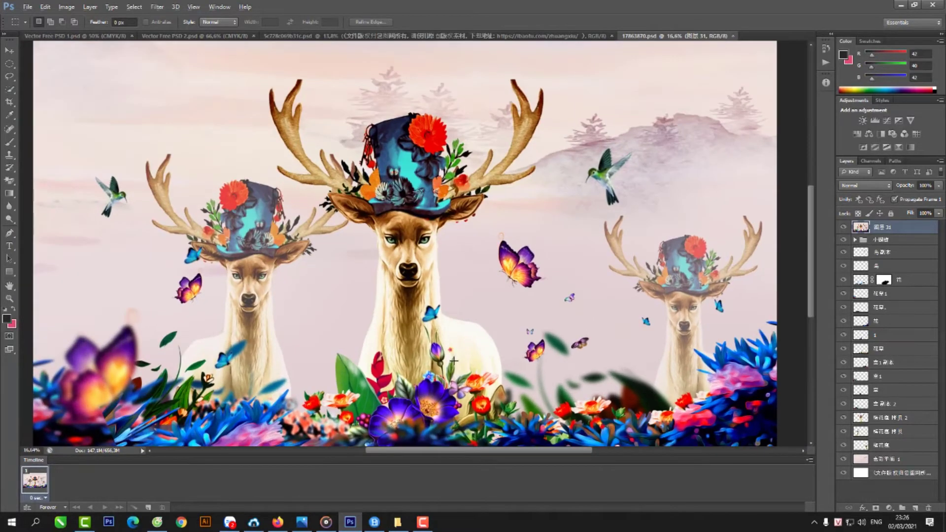
pyautogui.scroll(2, 468, 360)
pyautogui.scroll(-2, 454, 361)
pyautogui.scroll(1, 454, 362)
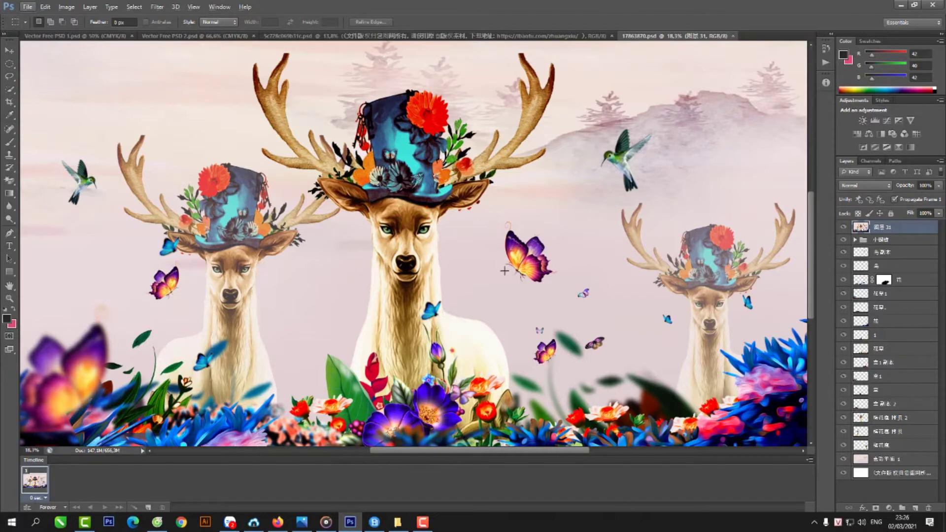
# Zoom in and out around the flower-hatted deer scene
pyautogui.scroll(3, 527, 267)
pyautogui.scroll(-1, 526, 267)
pyautogui.scroll(-2, 526, 267)
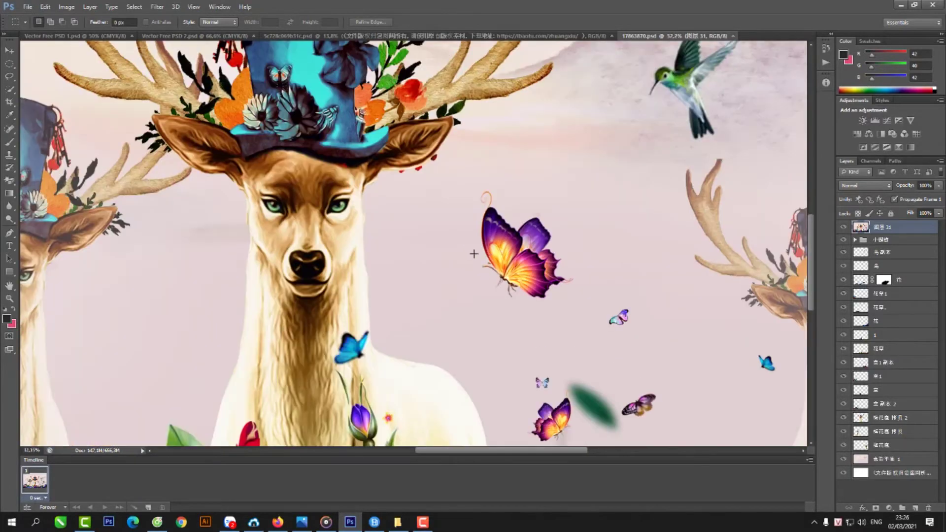
pyautogui.scroll(2, 146, 300)
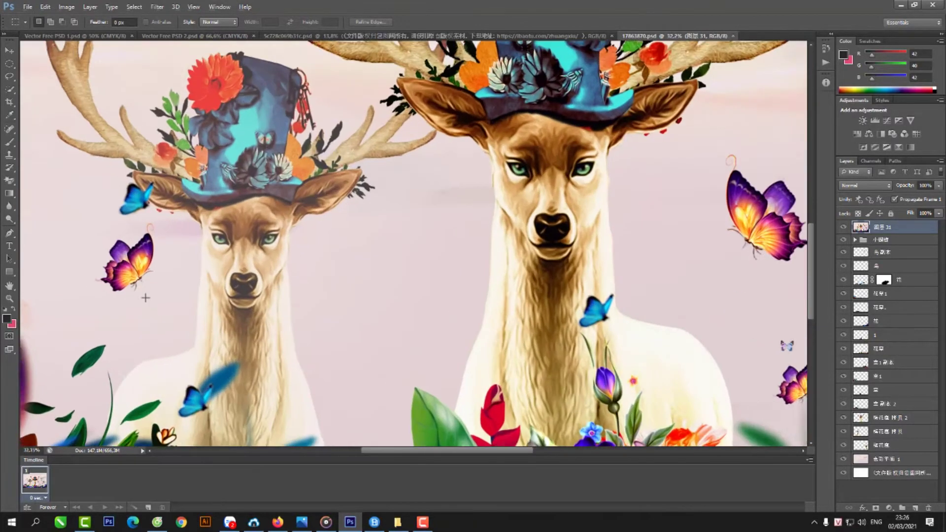
pyautogui.scroll(2, 143, 264)
pyautogui.scroll(-2, 144, 264)
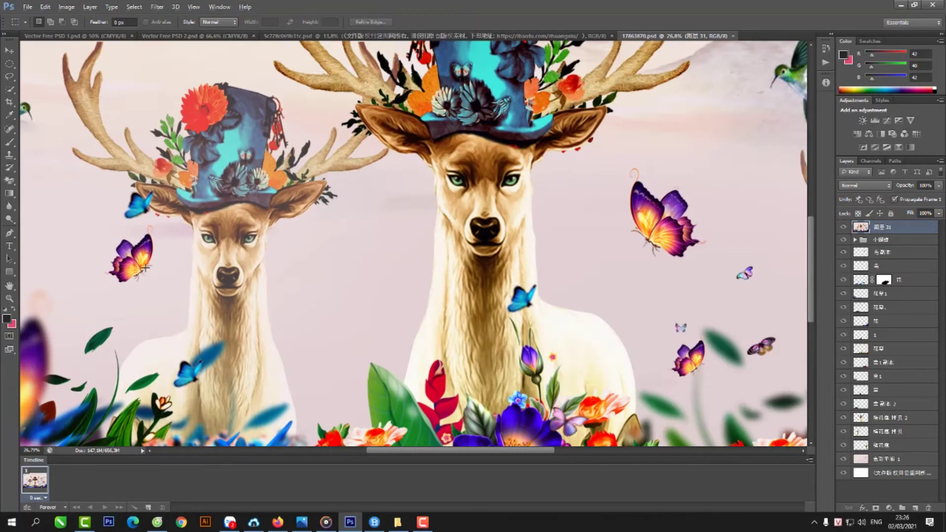
pyautogui.scroll(-2, 144, 264)
pyautogui.scroll(2, 394, 404)
pyautogui.scroll(1, 394, 404)
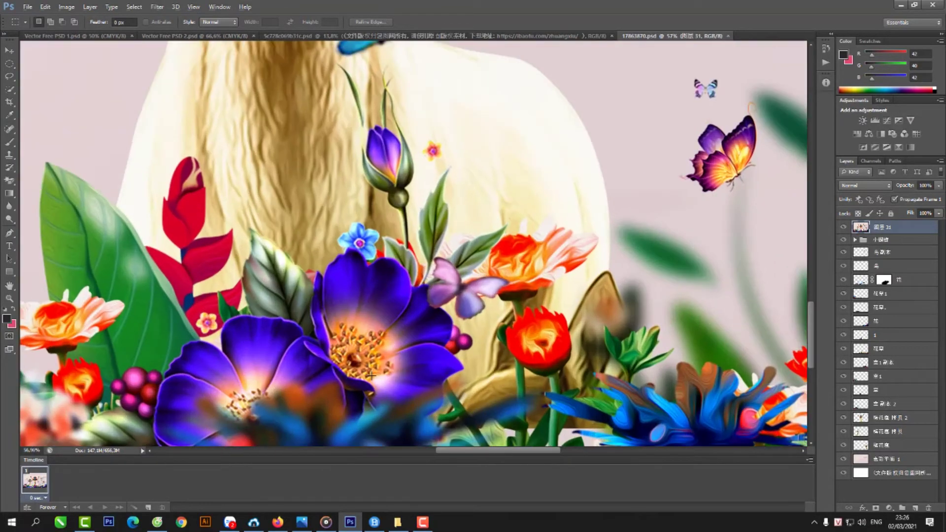
pyautogui.scroll(1, 394, 404)
pyautogui.scroll(-2, 394, 405)
pyautogui.scroll(-1, 380, 367)
# Fit the image on screen and switch to the 5c778c069b31c.psd gold deer document
pyautogui.press('alt')
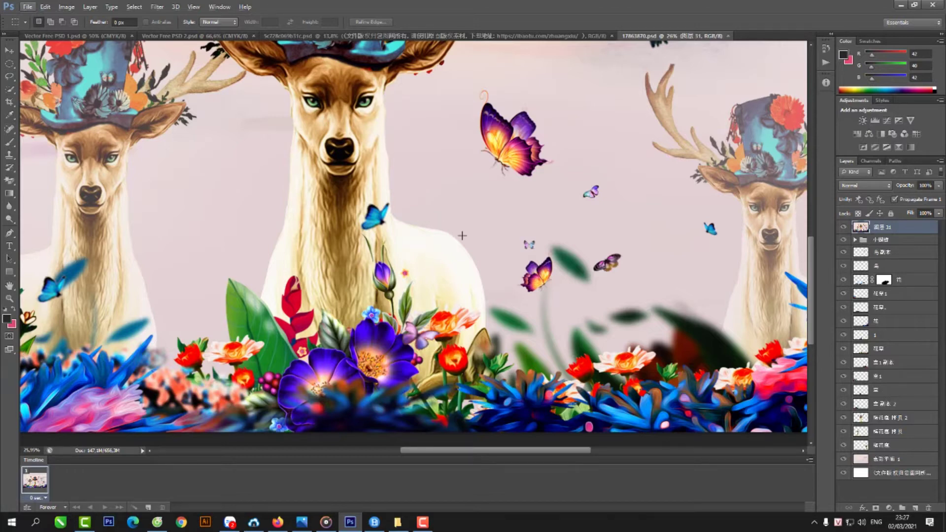
pyautogui.hotkey('ctrl', '0')
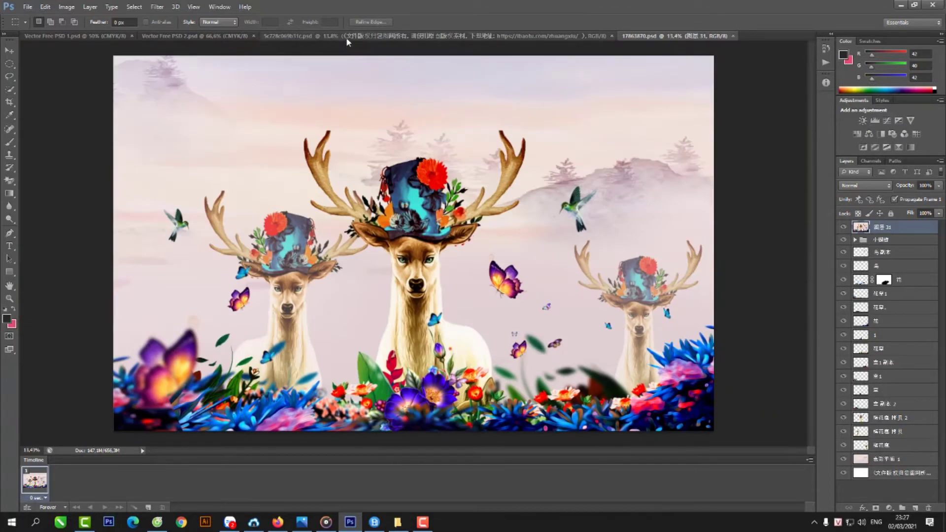
pyautogui.click(346, 35)
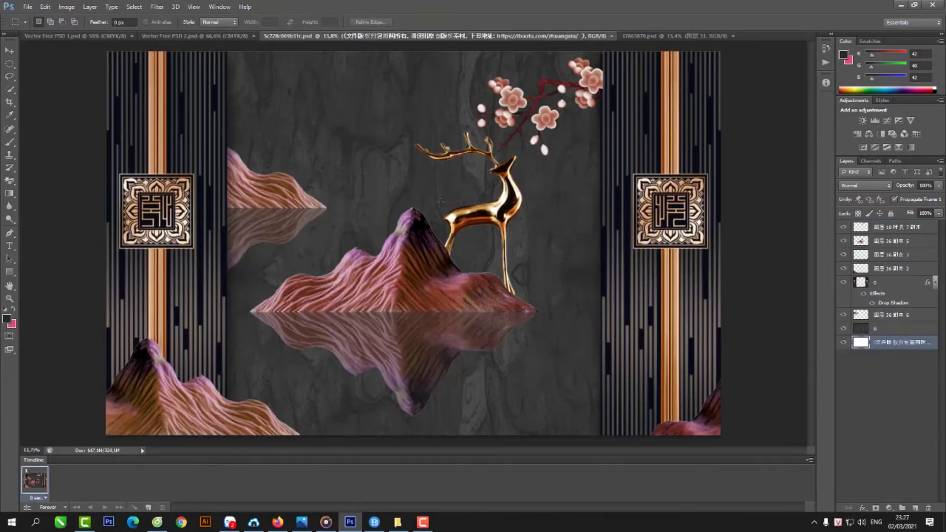
# Toggle the plum blossom, gold deer/mountain and side stripe panel layers off and on
pyautogui.click(844, 228)
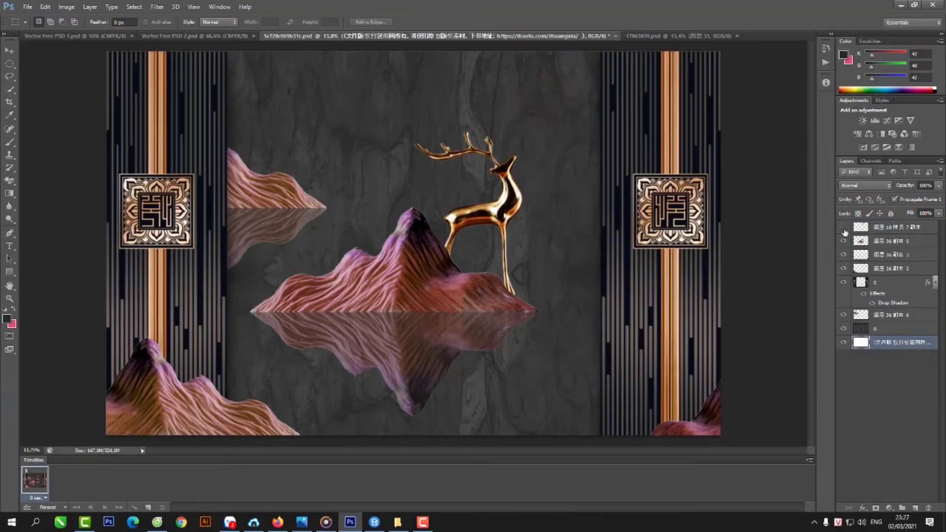
pyautogui.click(843, 229)
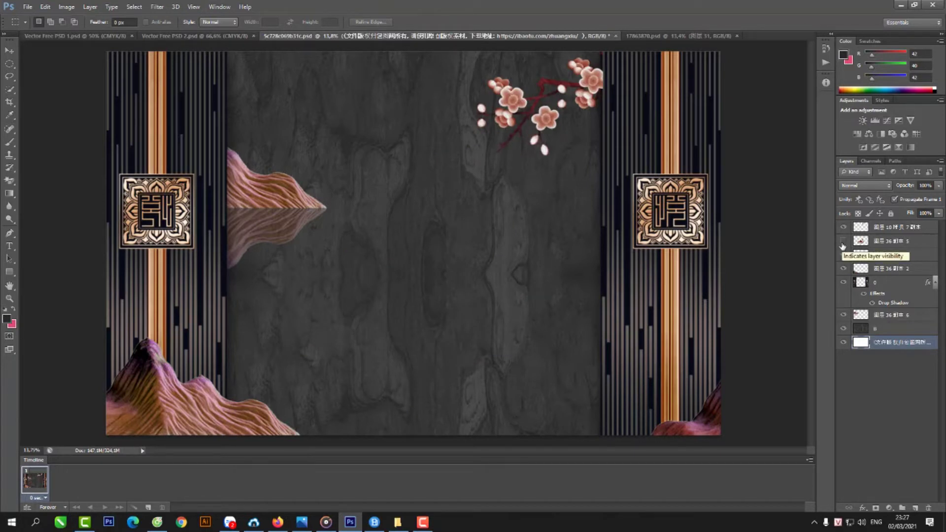
pyautogui.click(843, 241)
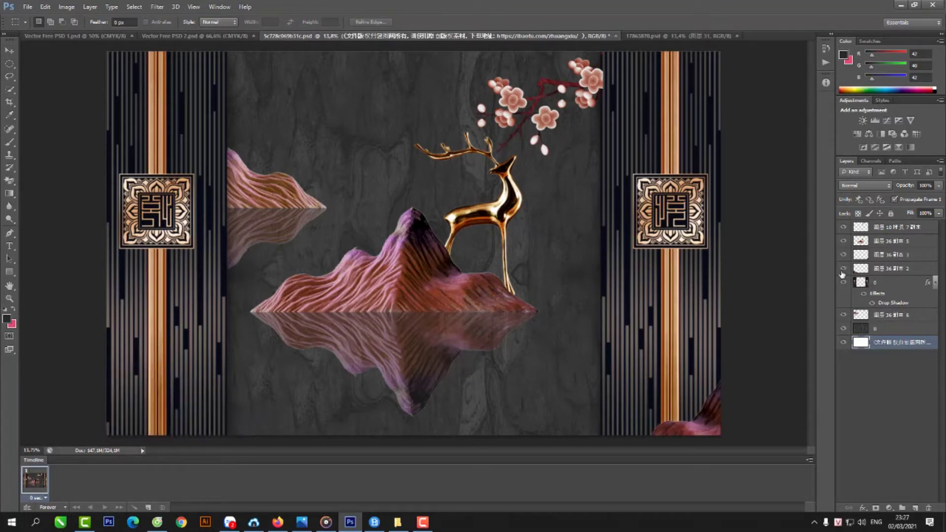
pyautogui.click(844, 282)
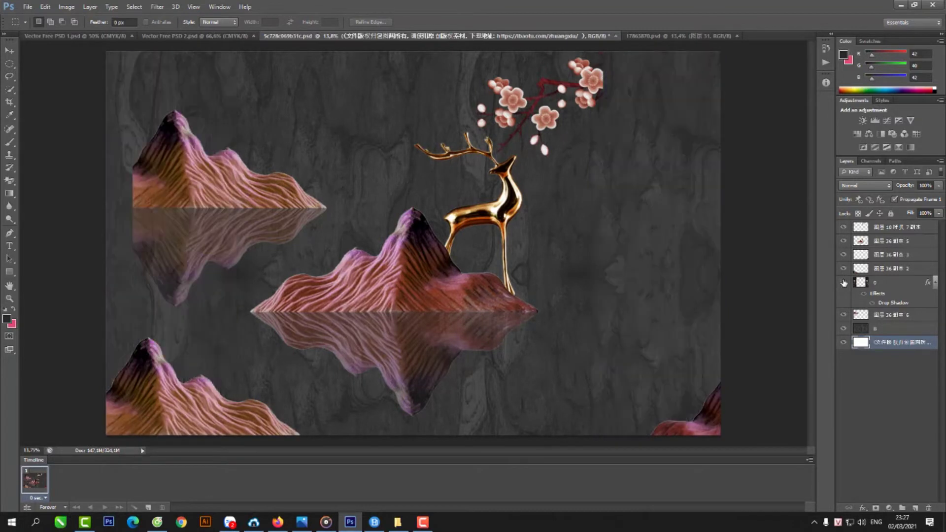
pyautogui.click(843, 282)
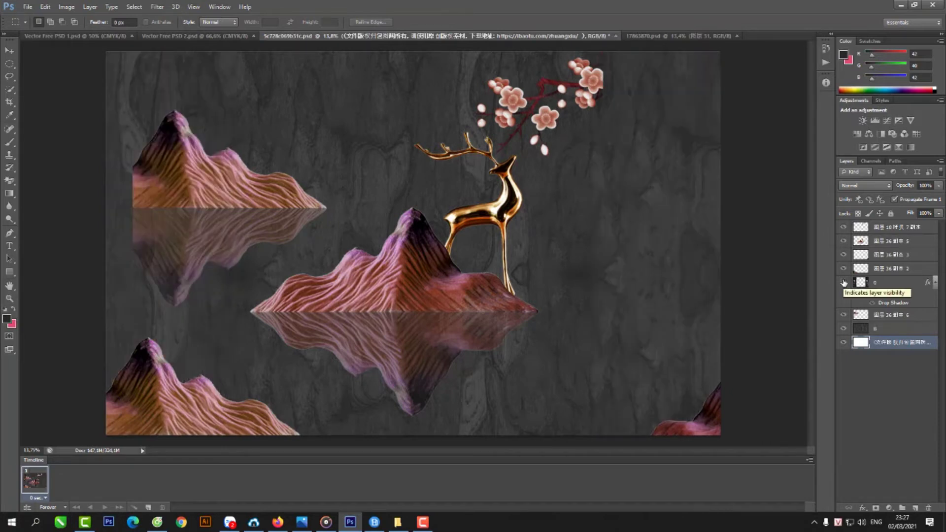
pyautogui.click(844, 282)
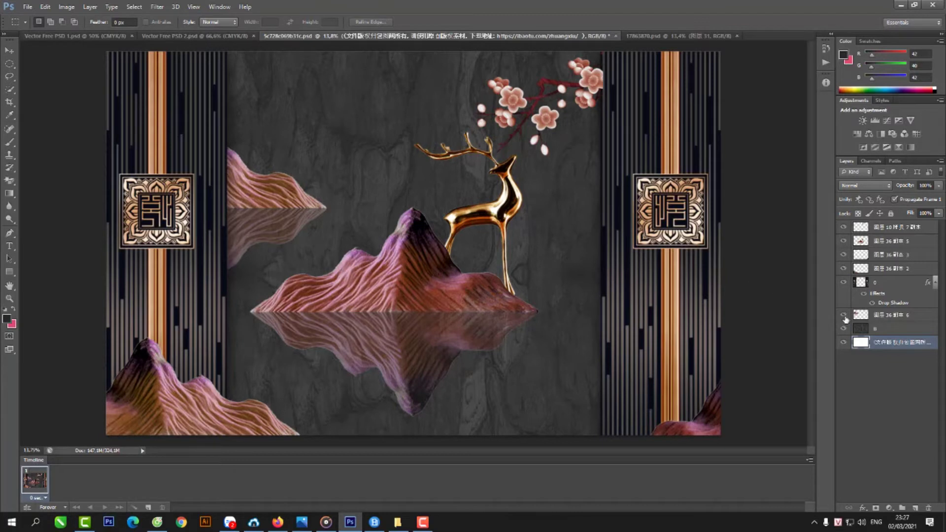
# Toggle the upper-left mountain and wood-texture background layers, then return to 17863870.psd
pyautogui.click(843, 316)
pyautogui.click(843, 329)
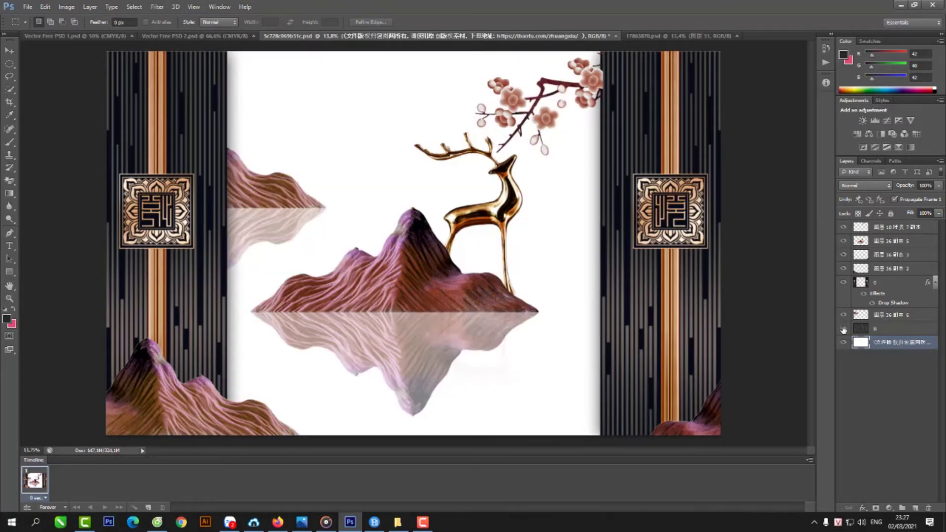
pyautogui.click(844, 329)
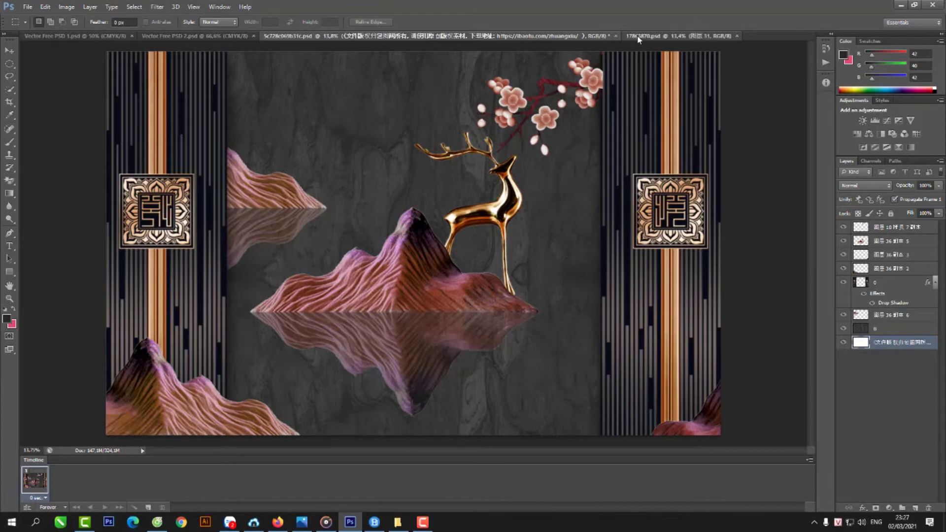
pyautogui.click(650, 36)
# Toggle the top layer, the first layer group and two flower layers' visibility
pyautogui.click(843, 228)
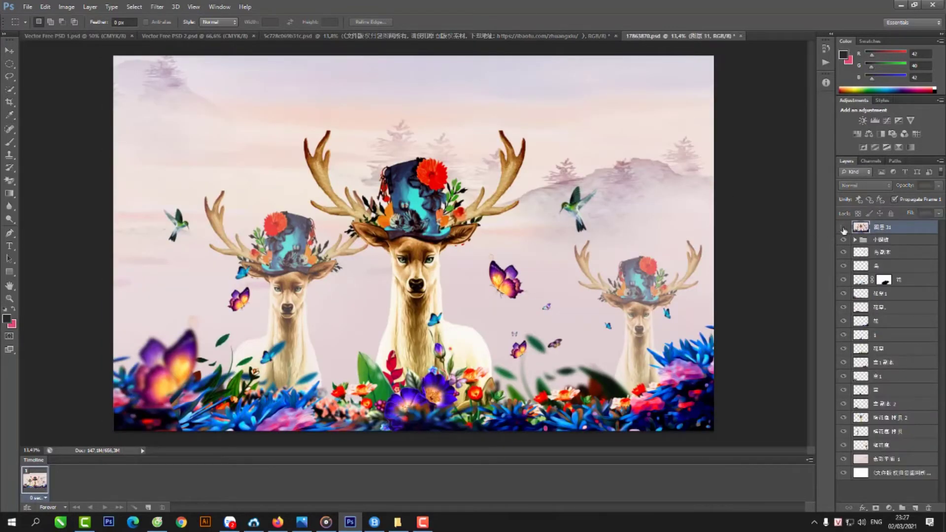
pyautogui.click(844, 228)
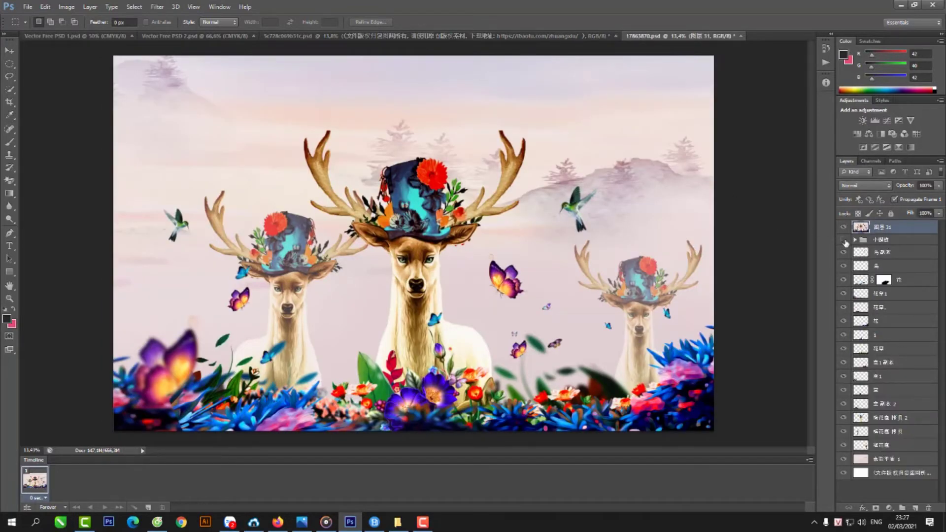
pyautogui.click(844, 240)
pyautogui.click(844, 280)
pyautogui.click(844, 240)
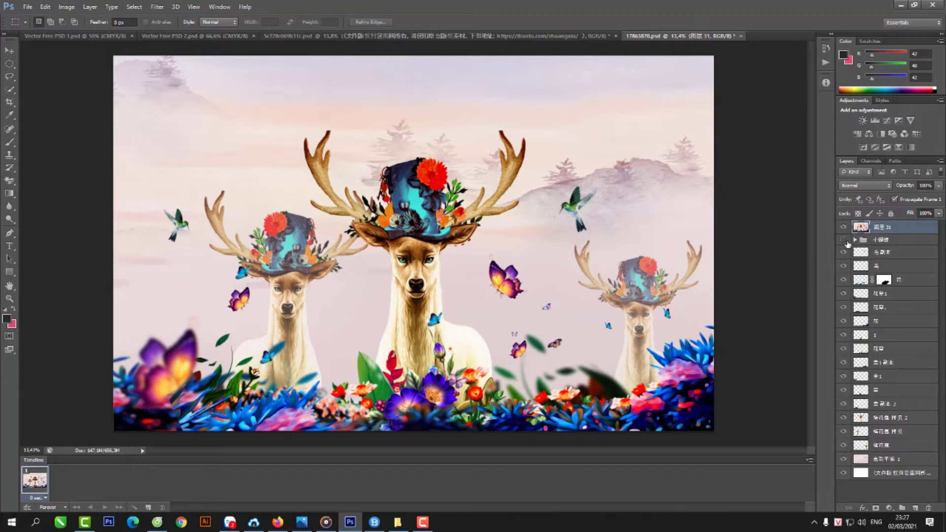
pyautogui.click(844, 293)
# Hide a run of lower layers, then show three of them again
pyautogui.moveTo(844, 308); pyautogui.dragTo(844, 365)
pyautogui.moveTo(844, 404)
pyautogui.mouseDown()
pyautogui.moveTo(843, 432)
pyautogui.moveTo(846, 362)
pyautogui.mouseUp()
pyautogui.click(844, 459)
pyautogui.click(843, 307)
pyautogui.click(843, 293)
pyautogui.click(843, 334)
# Expand the 小图层 group, hide its first layer, and select top layer 图层 31
pyautogui.click(855, 239)
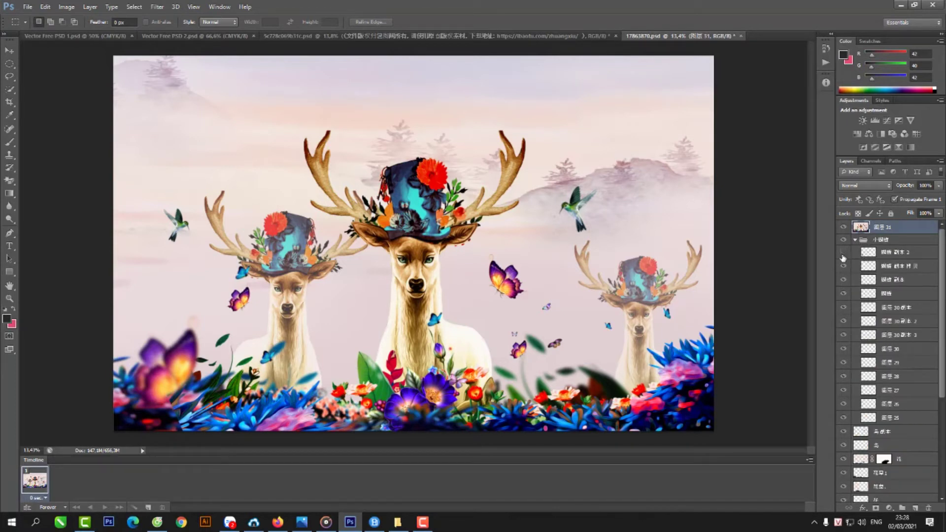
pyautogui.click(873, 254)
pyautogui.click(845, 253)
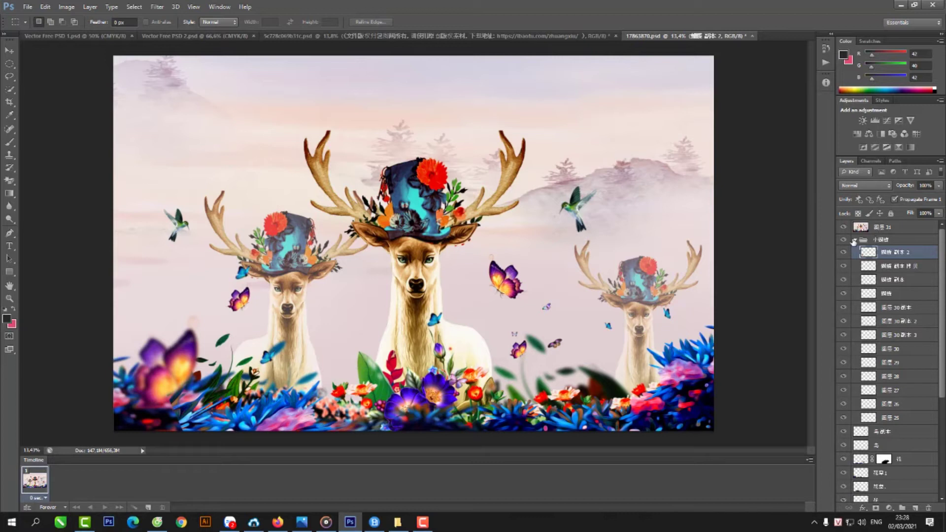
pyautogui.click(854, 242)
pyautogui.click(872, 229)
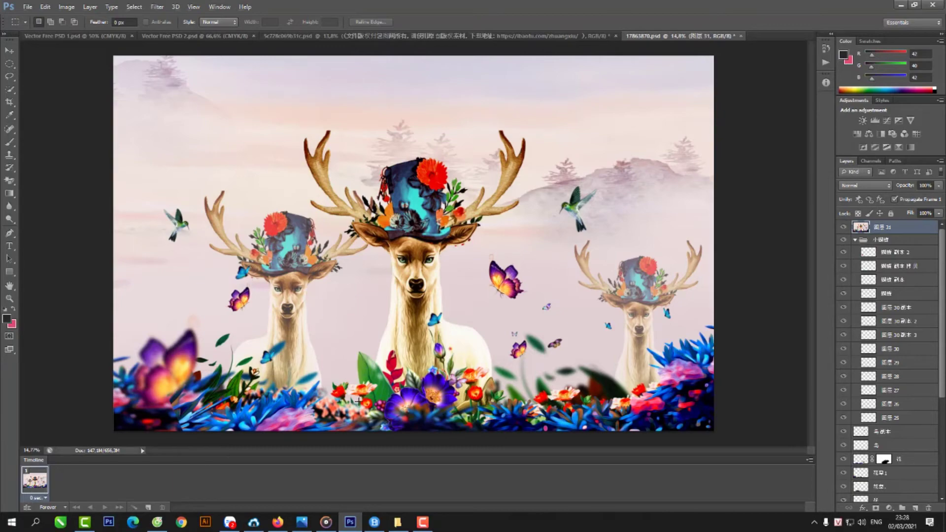
# Select the 花 flower layer and toggle its visibility off and back on
pyautogui.scroll(2, 354, 402)
pyautogui.scroll(2, 355, 401)
pyautogui.scroll(-1, 477, 407)
pyautogui.scroll(-2, 477, 407)
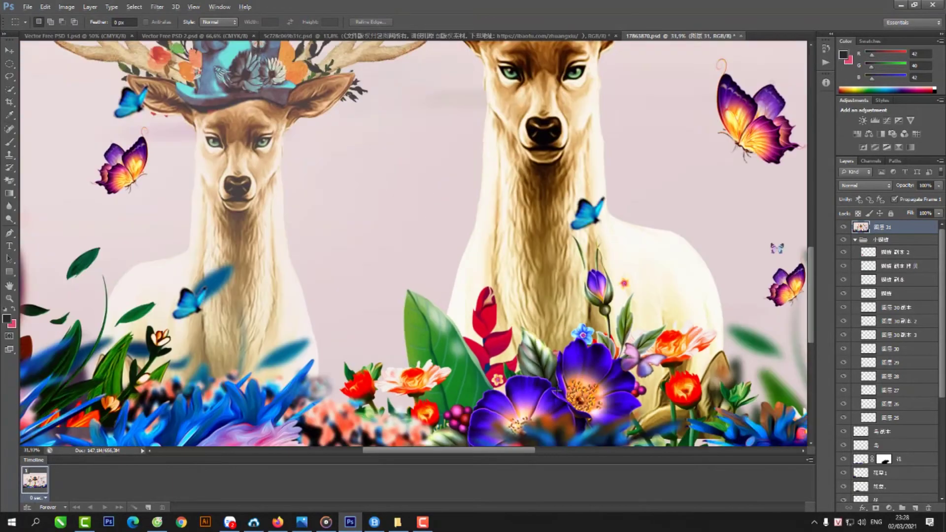
pyautogui.scroll(-2, 477, 407)
pyautogui.scroll(-3, 877, 428)
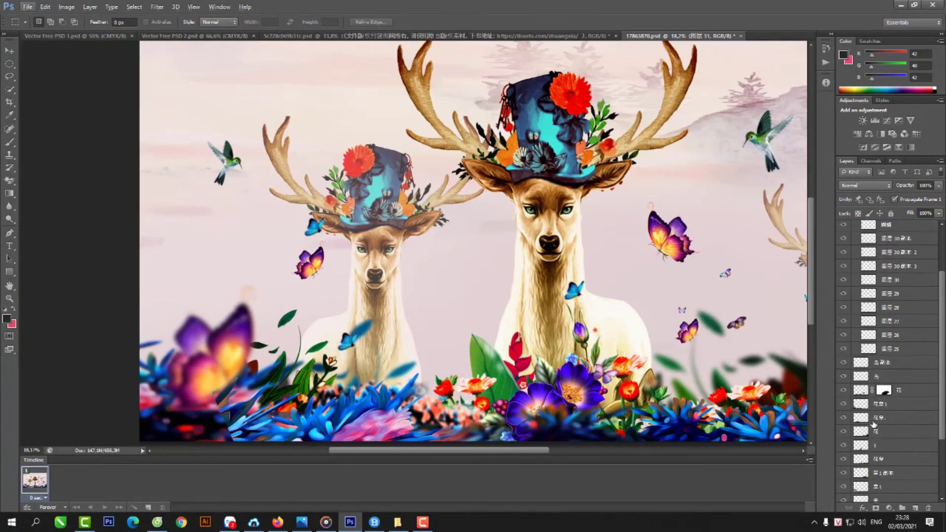
pyautogui.click(855, 393)
pyautogui.click(845, 390)
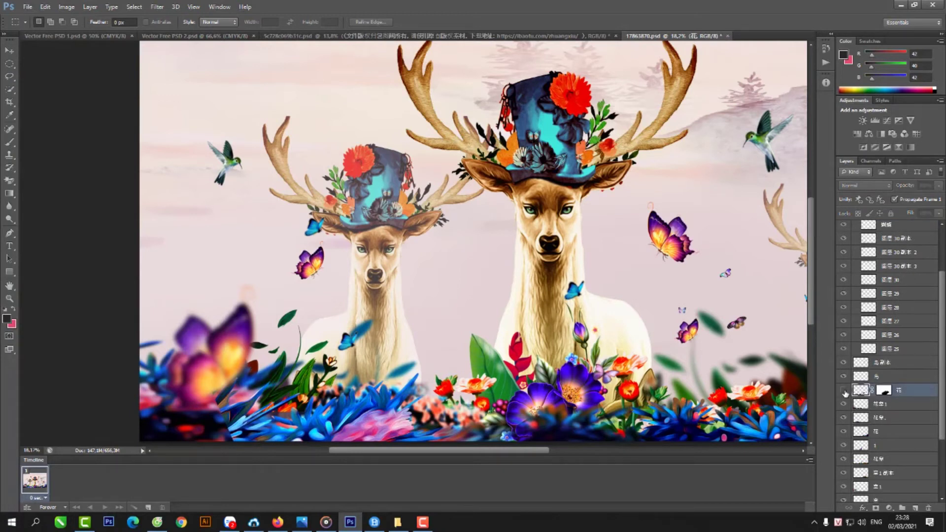
pyautogui.click(845, 391)
pyautogui.click(845, 391)
# Hide four layers beneath the 花 layer
pyautogui.click(843, 404)
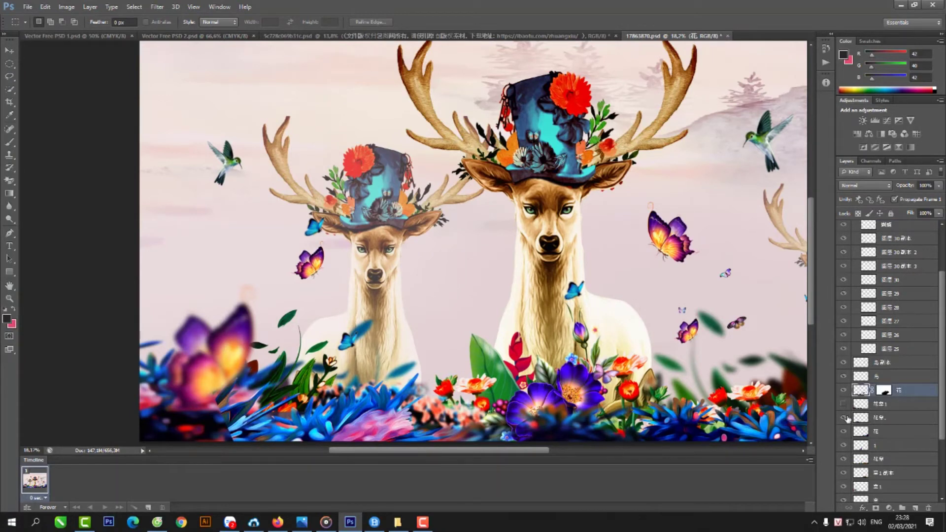
pyautogui.click(844, 431)
pyautogui.click(844, 445)
pyautogui.click(844, 472)
# Fit the deer scene on screen and switch to Vector Free PSD 1.psd
pyautogui.scroll(-2, 387, 328)
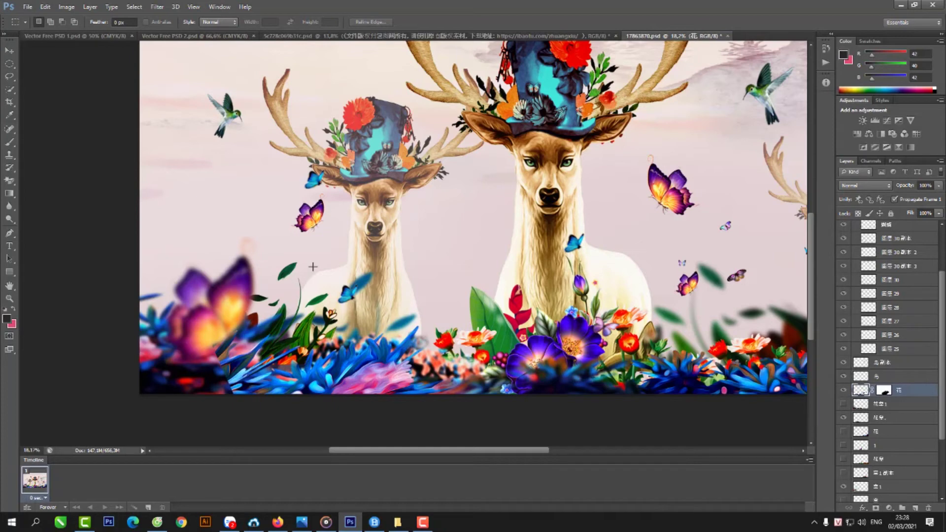
pyautogui.hotkey('ctrl', '0')
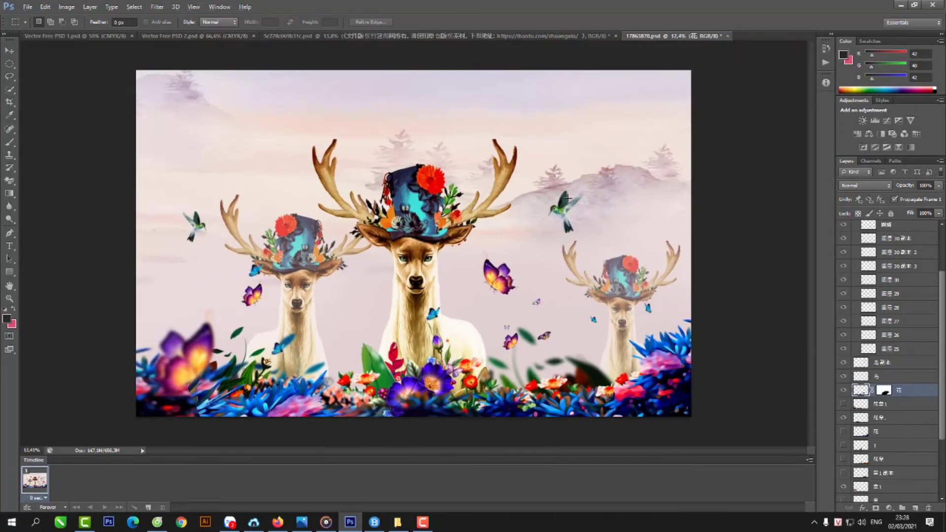
pyautogui.hotkey('ctrl', '0')
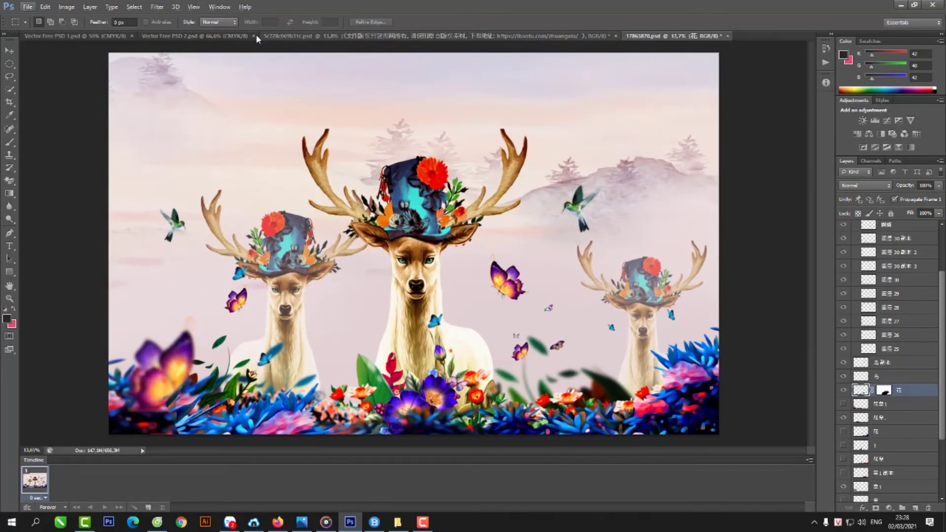
pyautogui.click(114, 37)
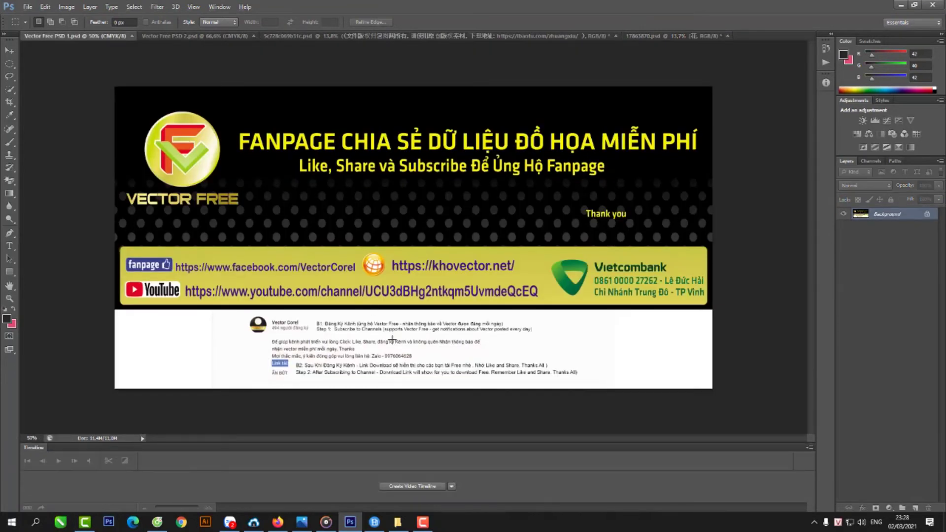
# Zoom into the Vector Free PSD 1 banner's lower text
pyautogui.scroll(1, 405, 395)
pyautogui.scroll(1, 406, 399)
pyautogui.scroll(1, 408, 403)
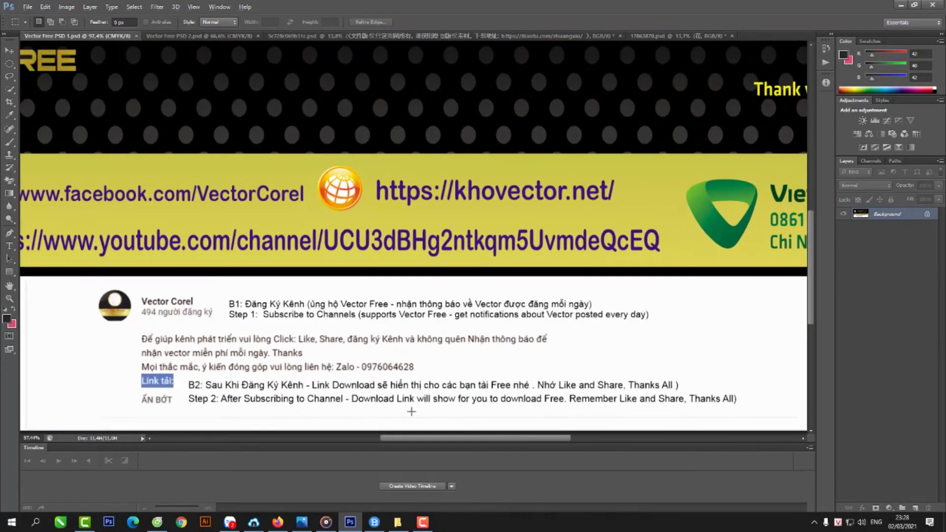
pyautogui.scroll(1, 411, 409)
pyautogui.scroll(1, 411, 409)
pyautogui.scroll(1, 411, 409)
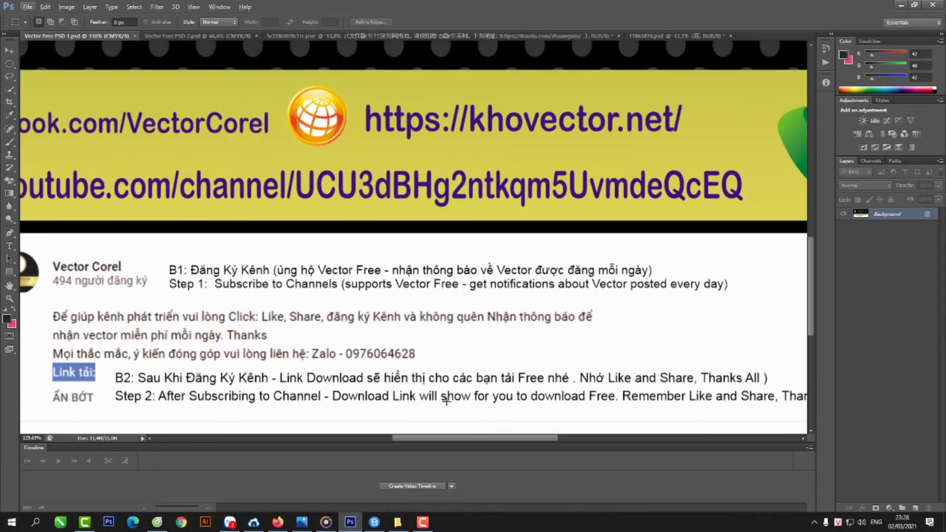
pyautogui.scroll(-1, 442, 397)
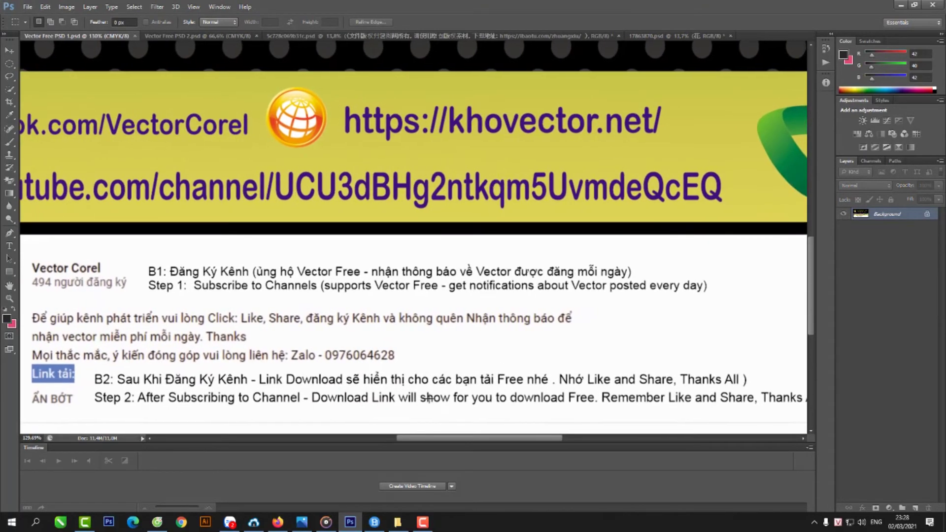
pyautogui.scroll(-1, 428, 398)
pyautogui.press('alt')
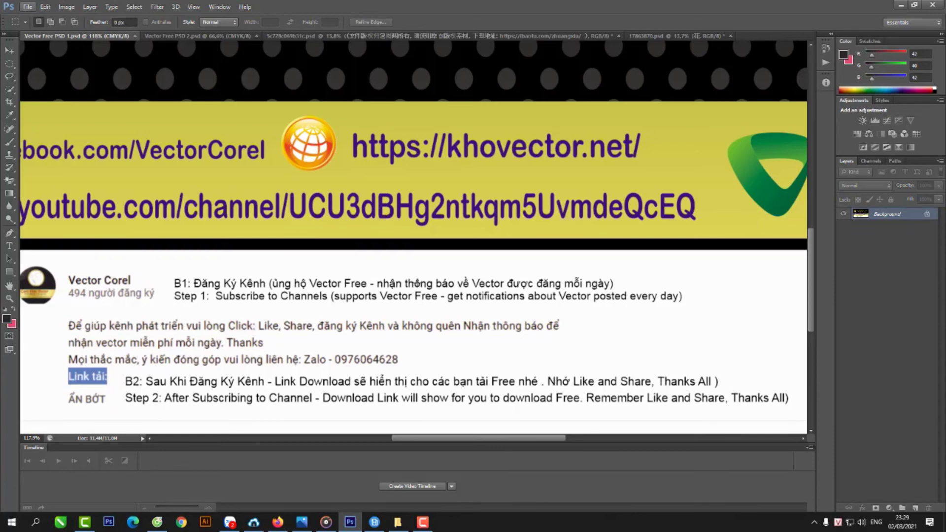
# Zoom back out to view the whole Vector Free PSD 1 banner
pyautogui.keyDown('alt'); pyautogui.scroll(-2, 416, 284); pyautogui.keyUp('alt')
pyautogui.scroll(-1, 425, 292)
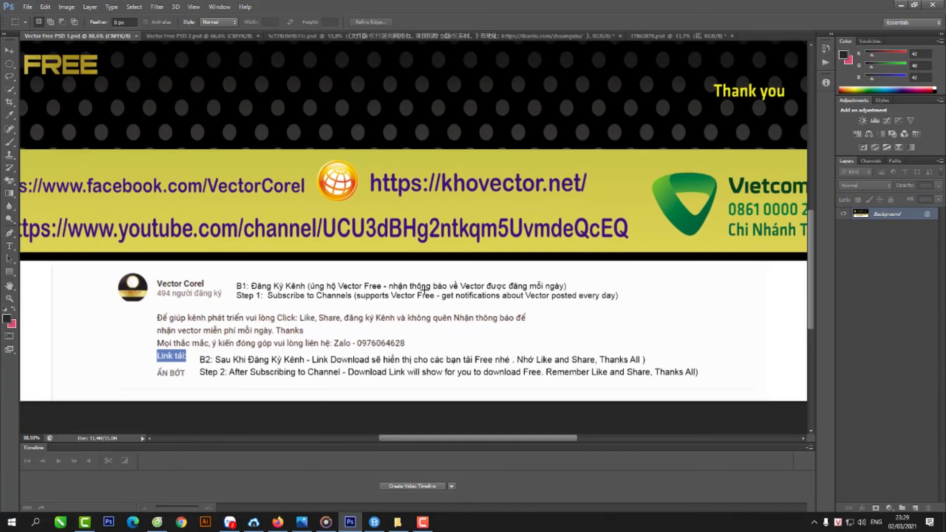
pyautogui.scroll(-1, 425, 291)
pyautogui.scroll(-1, 425, 291)
pyautogui.scroll(-1, 425, 292)
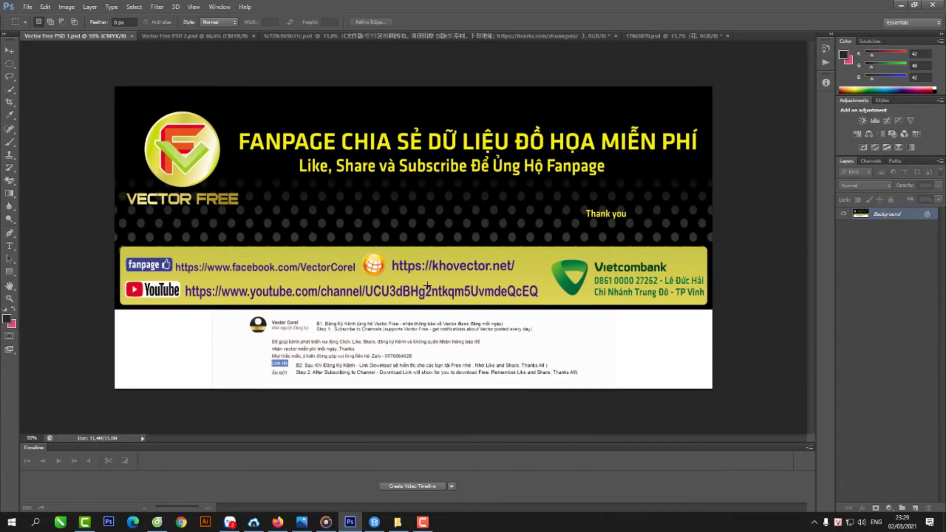
pyautogui.keyDown('alt'); pyautogui.scroll(1, 425, 291); pyautogui.keyUp('alt')
pyautogui.click(241, 39)
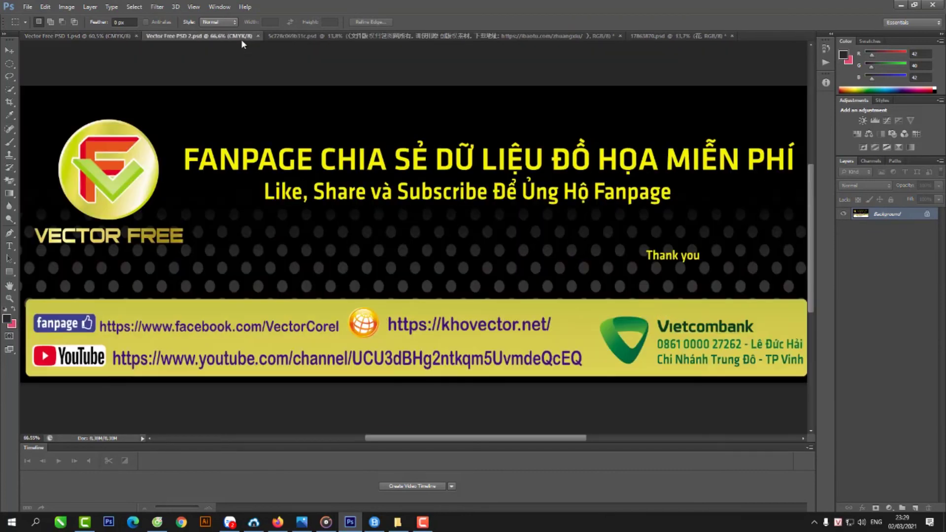
pyautogui.click(300, 37)
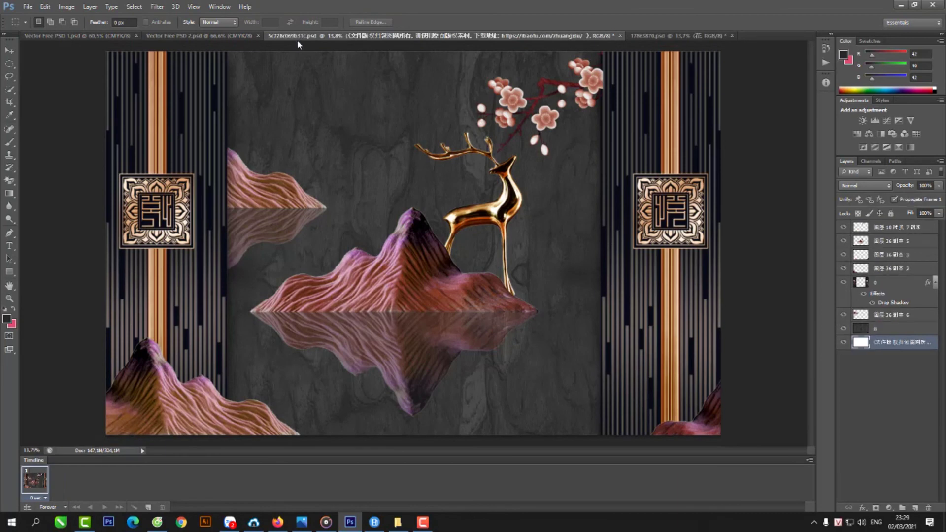
pyautogui.click(663, 37)
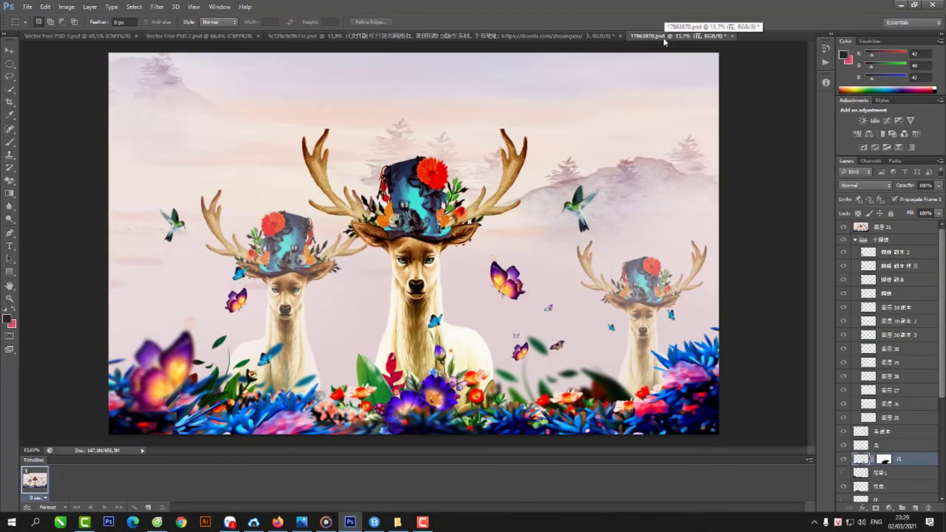
pyautogui.click(112, 37)
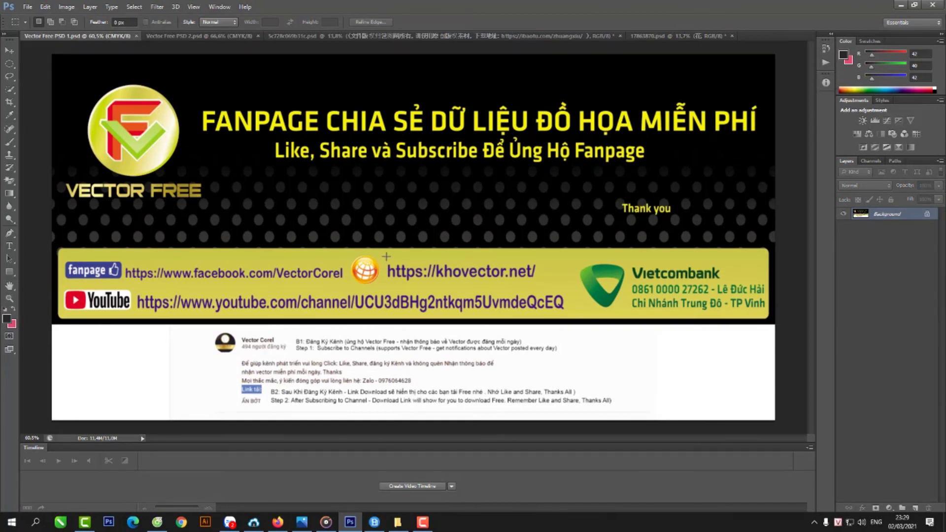
pyautogui.click(235, 36)
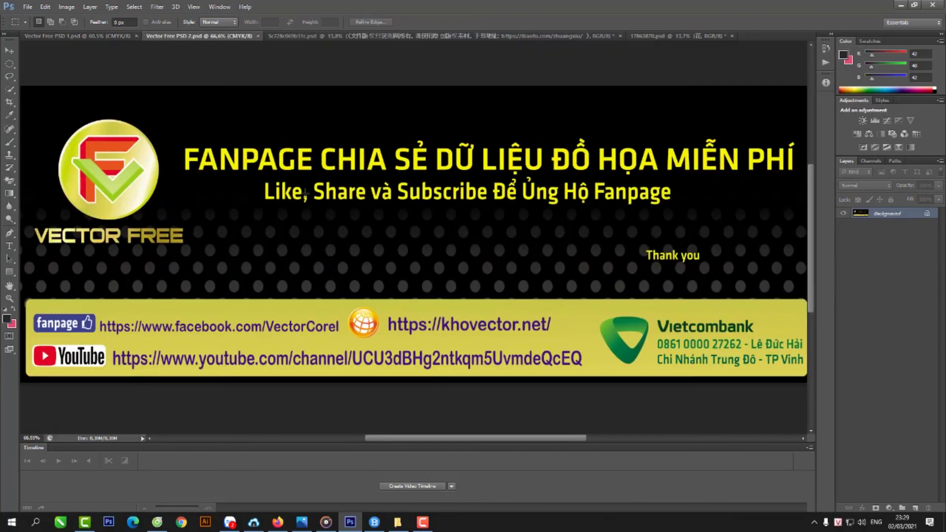